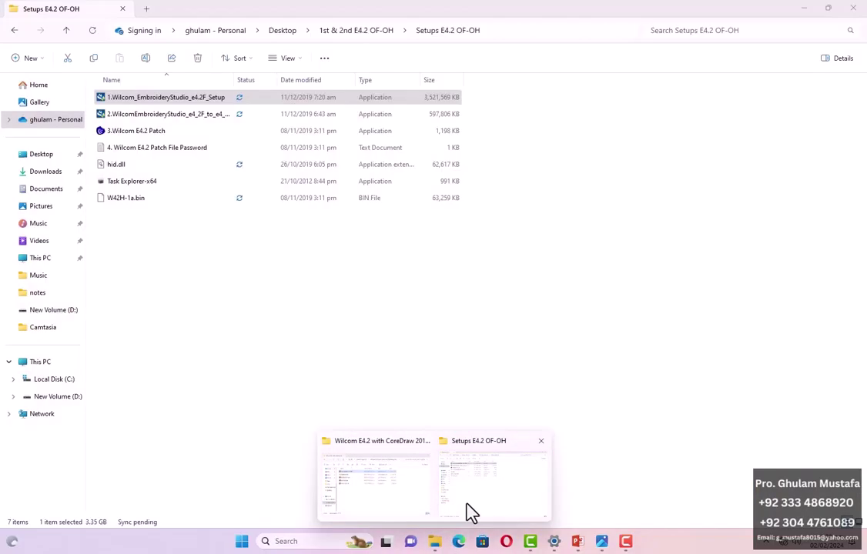
- Restore the Setups window and switch to the 'Wilcom E4.2 with CoreDraw 2018 Setup files' folder on D:
left_click(471, 512)
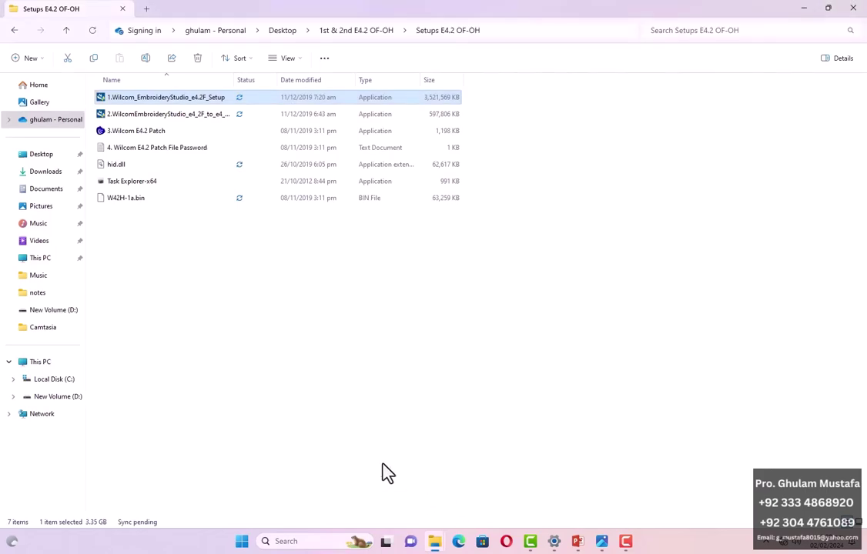
left_click_drag(818, 12, 647, 198)
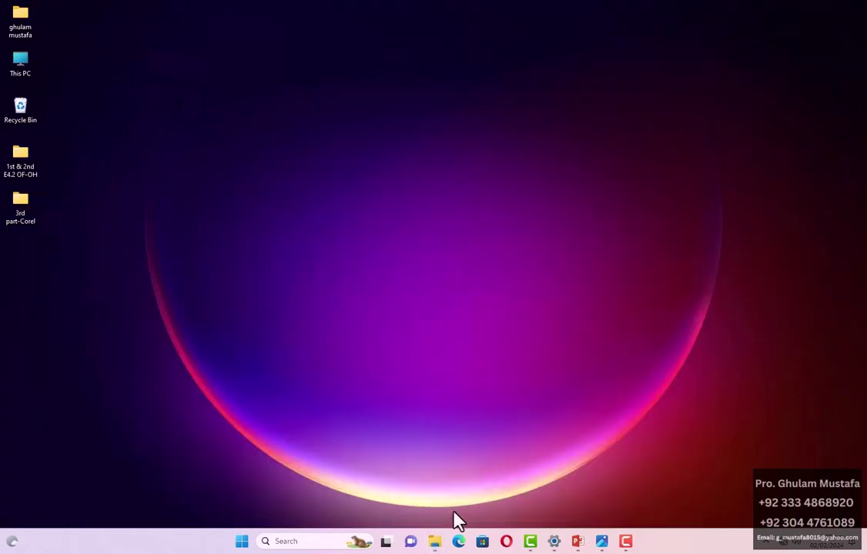
mouse_move(435, 541)
left_click(400, 485)
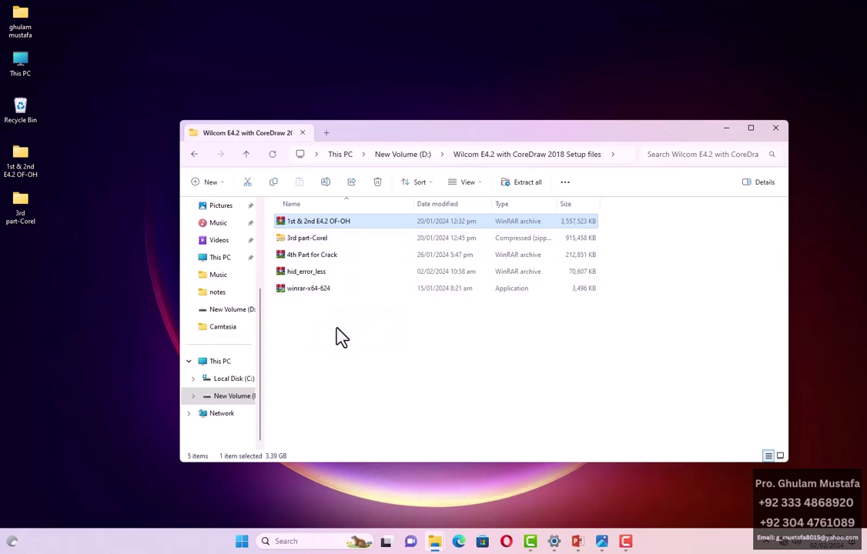
left_click(603, 543)
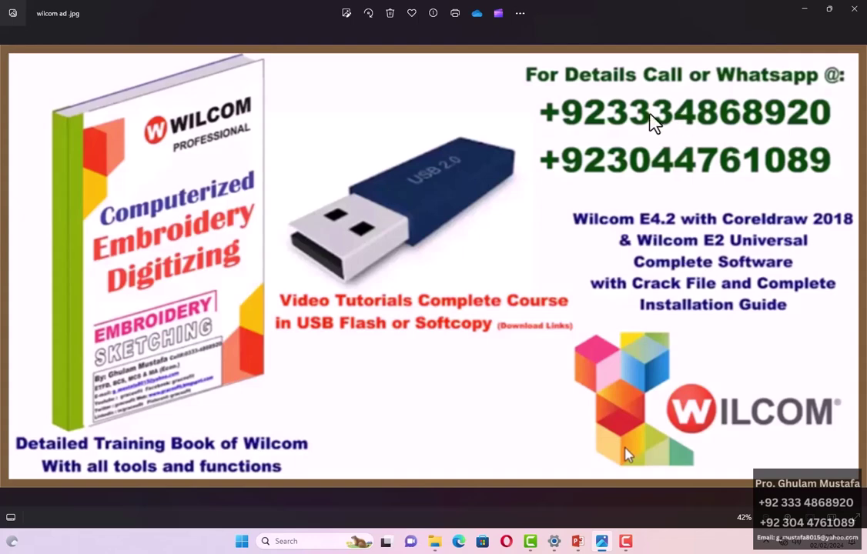
left_click(807, 9)
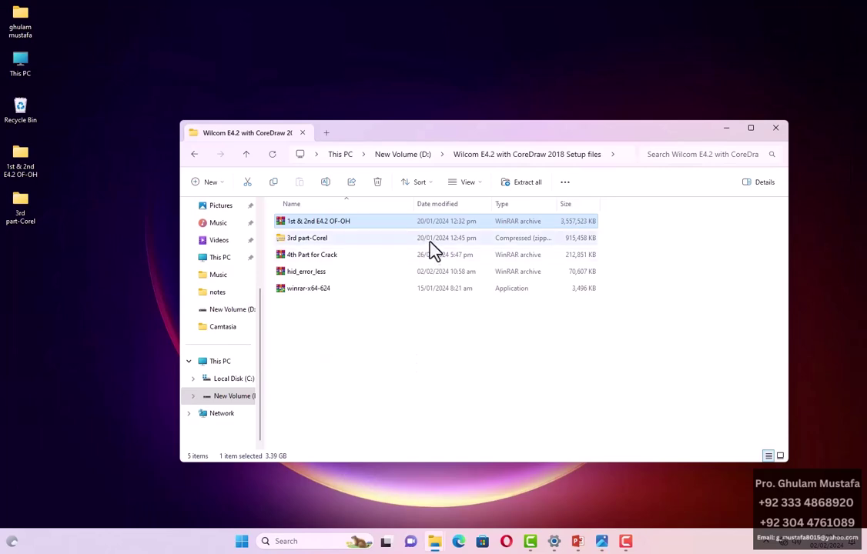
left_click(752, 129)
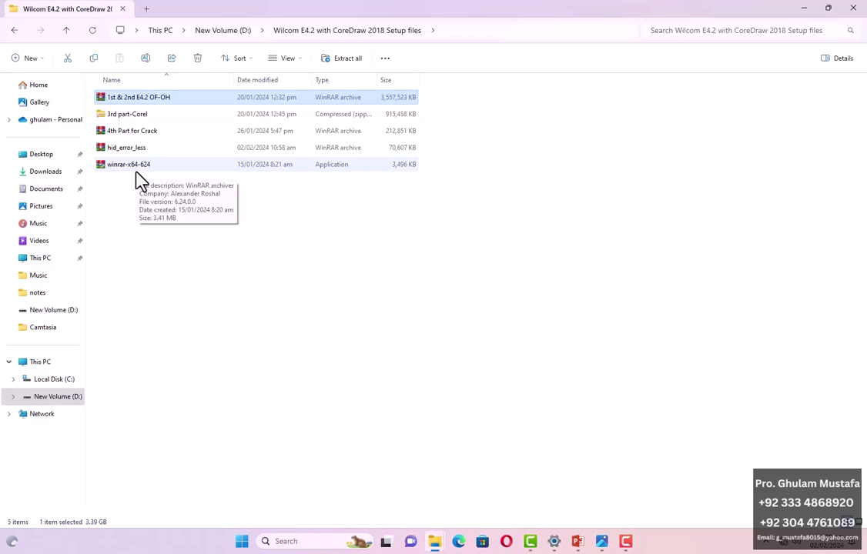
double_click(512, 21)
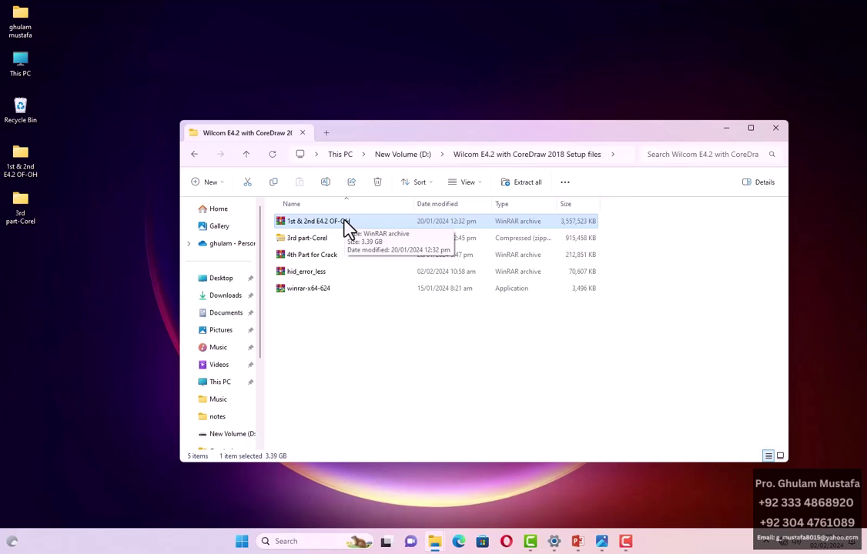
- Set the 1st & 2nd E4.2 OF-OH archive to extract to the Desktop, then cancel without extracting
right_click(348, 224)
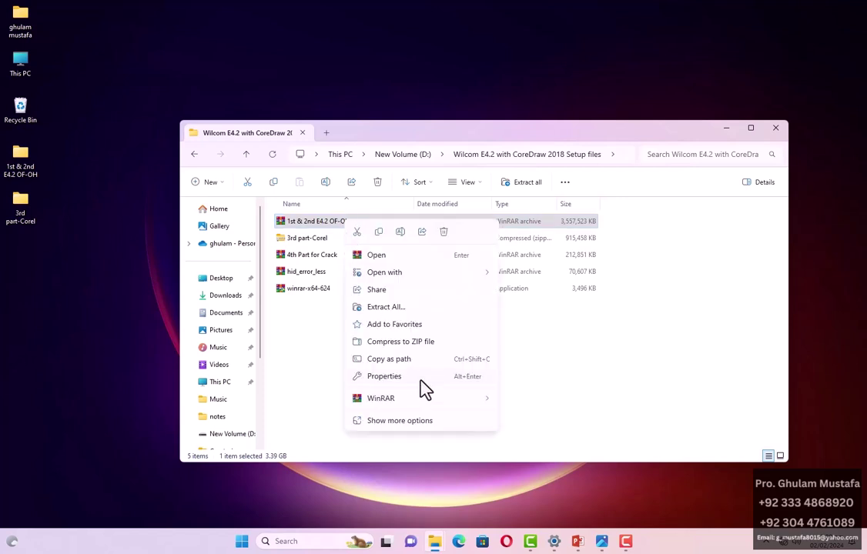
mouse_move(477, 401)
left_click(551, 417)
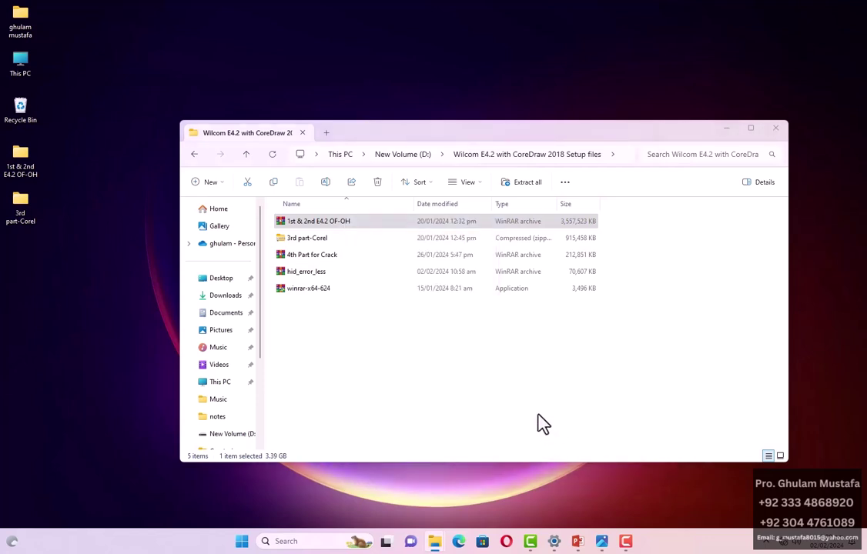
left_click(458, 218)
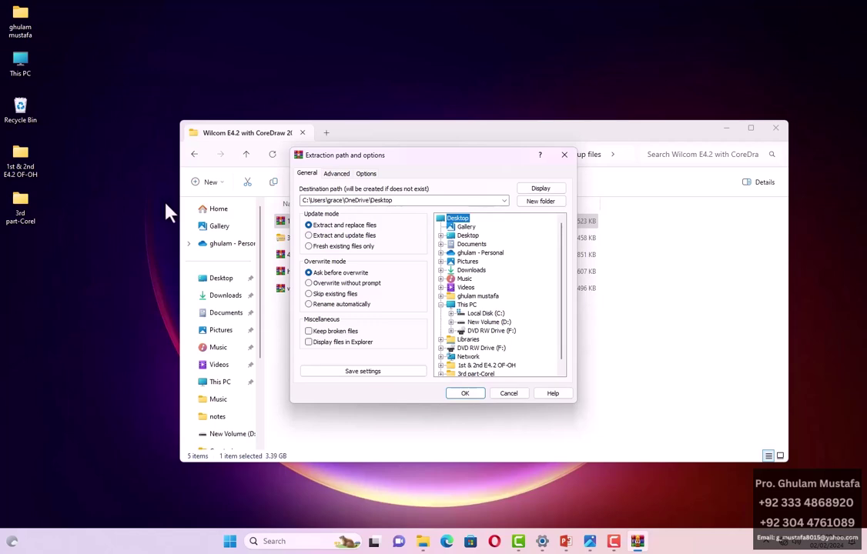
left_click(565, 155)
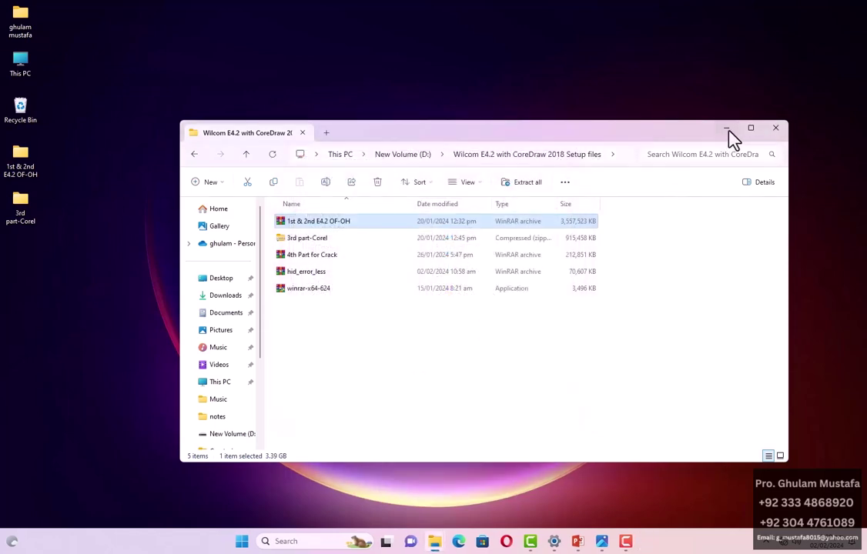
- Open Setups E4.2 OF-OH on the desktop and launch 1.Wilcom_EmbroideryStudio_e4.2F_Setup
left_click(727, 129)
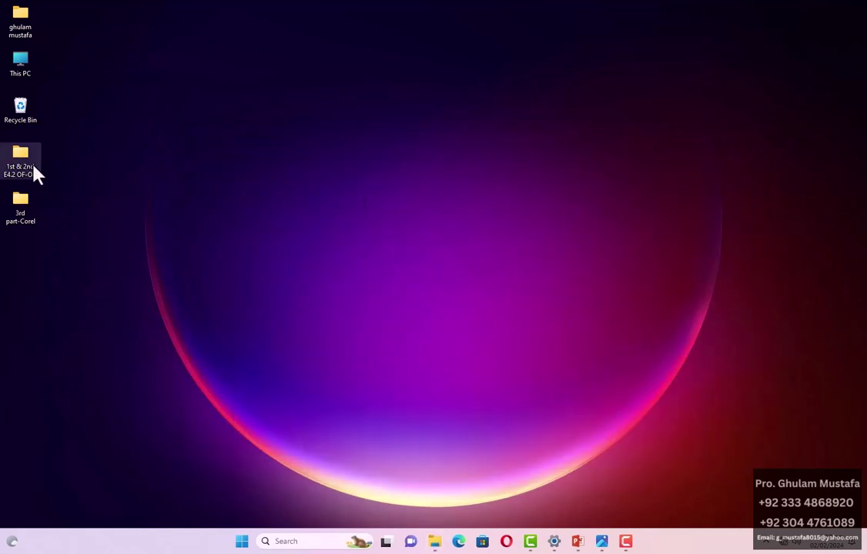
double_click(36, 172)
double_click(344, 250)
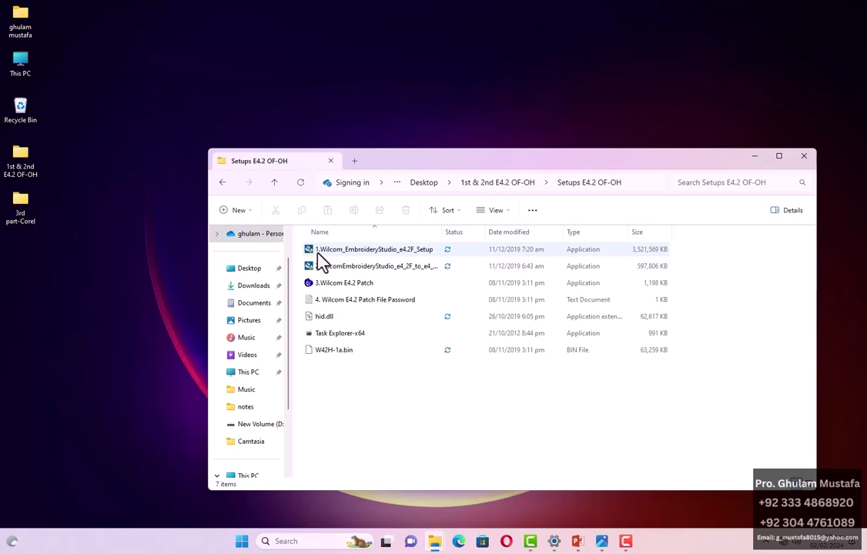
double_click(319, 252)
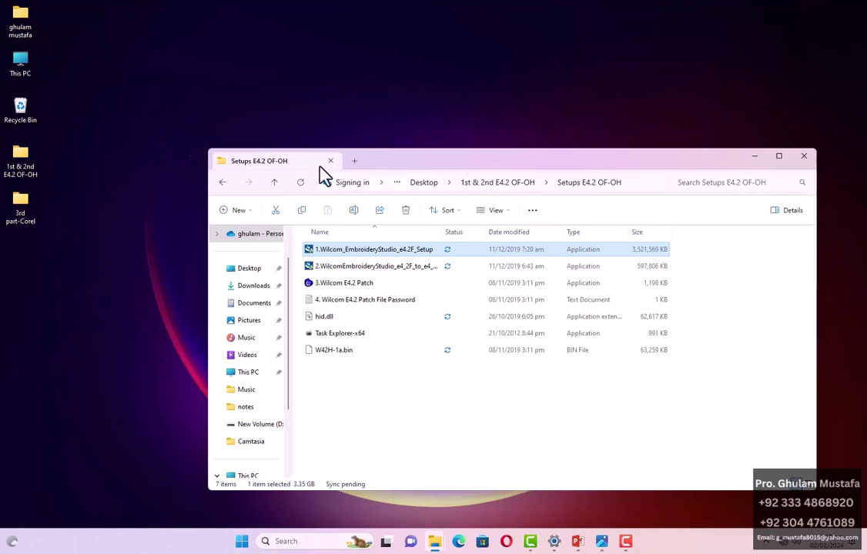
- View This PC's System About specifications, then minimize Settings
right_click(24, 69)
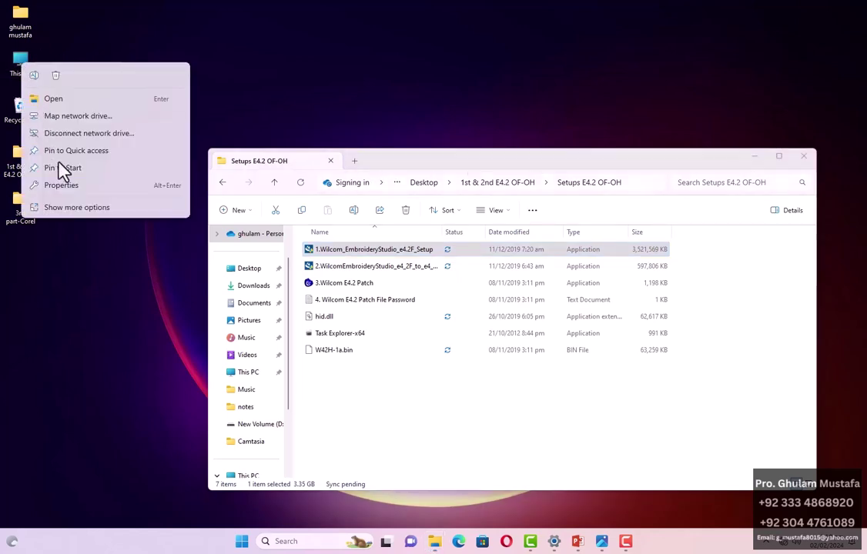
left_click(62, 186)
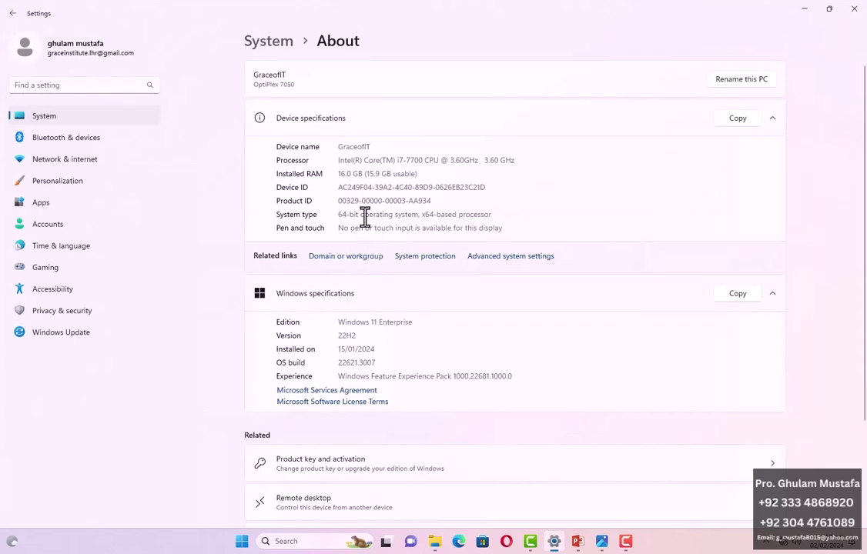
left_click(803, 9)
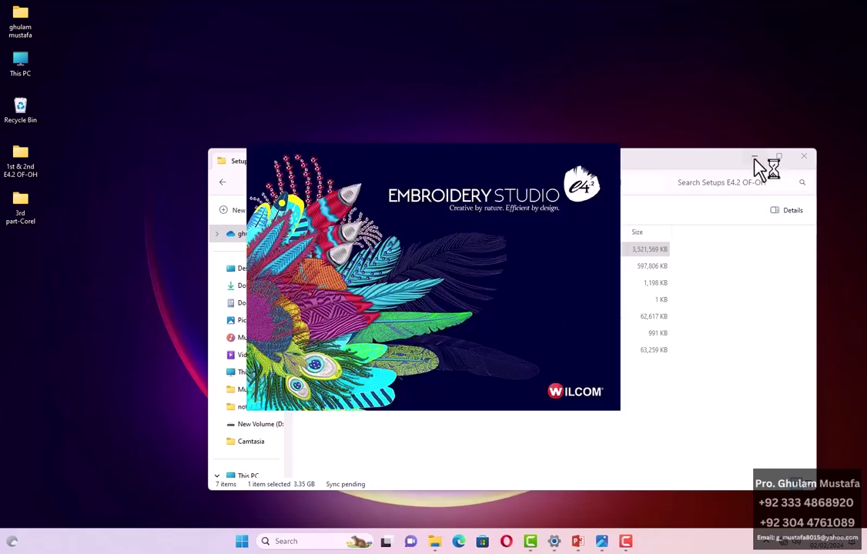
- Accept the EmbroideryStudio e4.2 license terms, reach the dongle prompt, and return to Setups E4.2 OF-OH
left_click(755, 157)
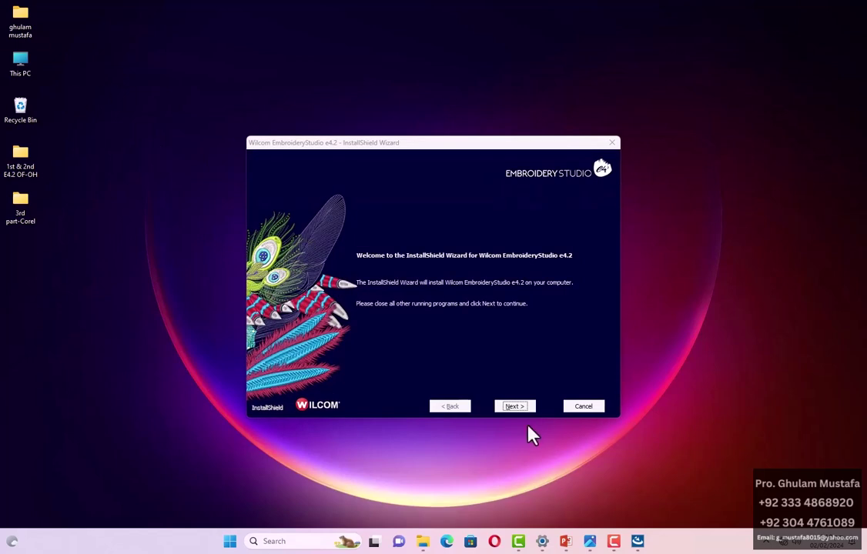
left_click(517, 407)
left_click(386, 361)
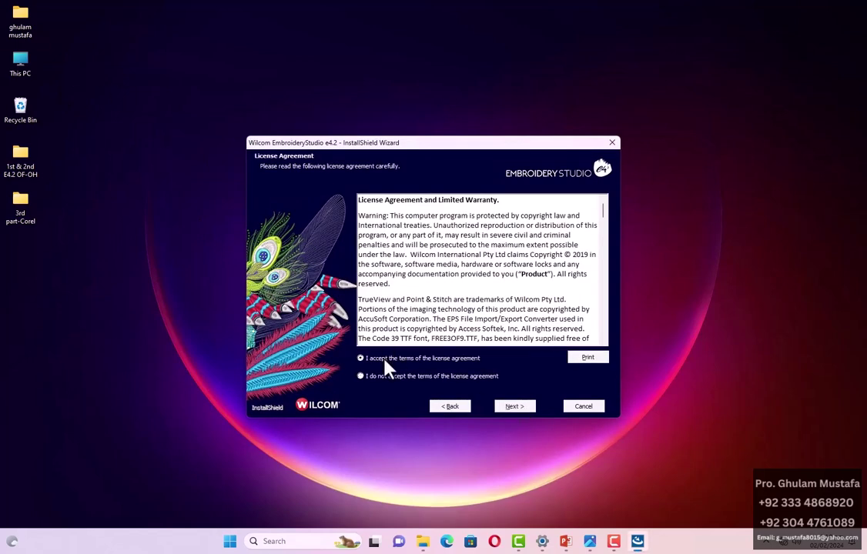
left_click(520, 411)
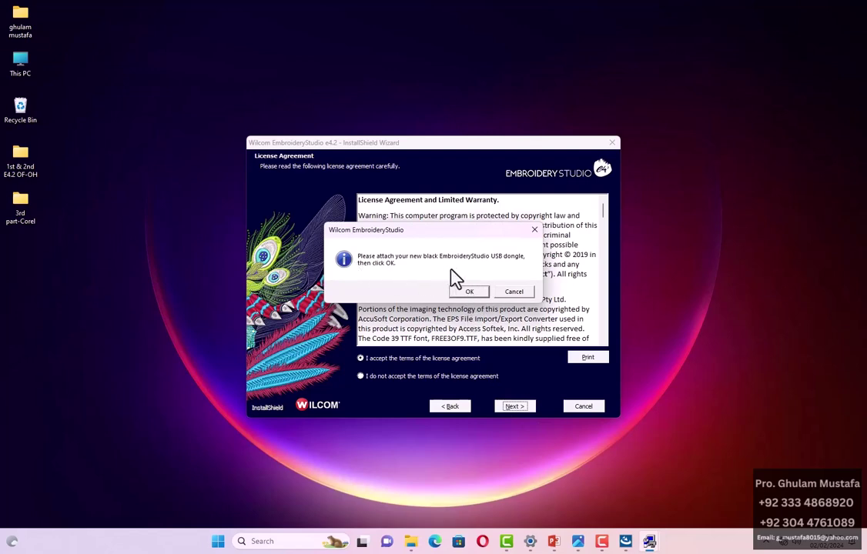
left_click(412, 542)
left_click(426, 489)
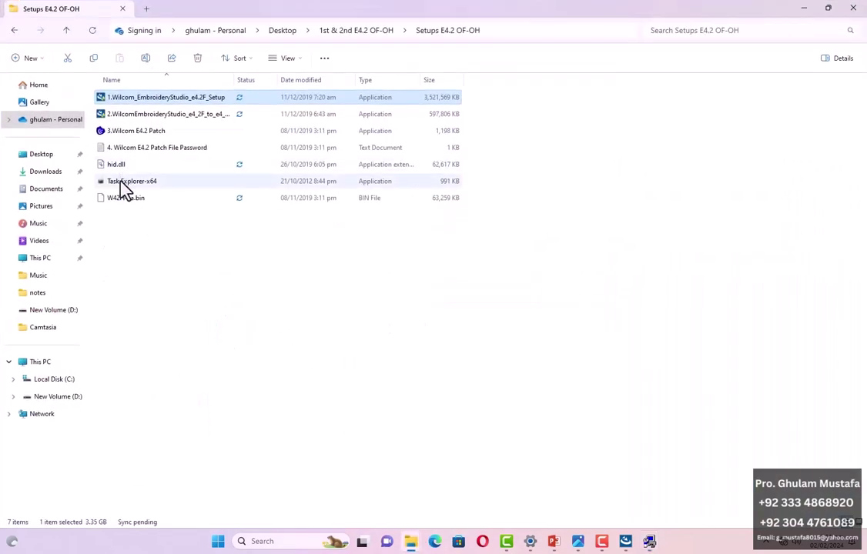
- Run Task Explorer-x64 as administrator and kill the DataGather process
right_click(120, 185)
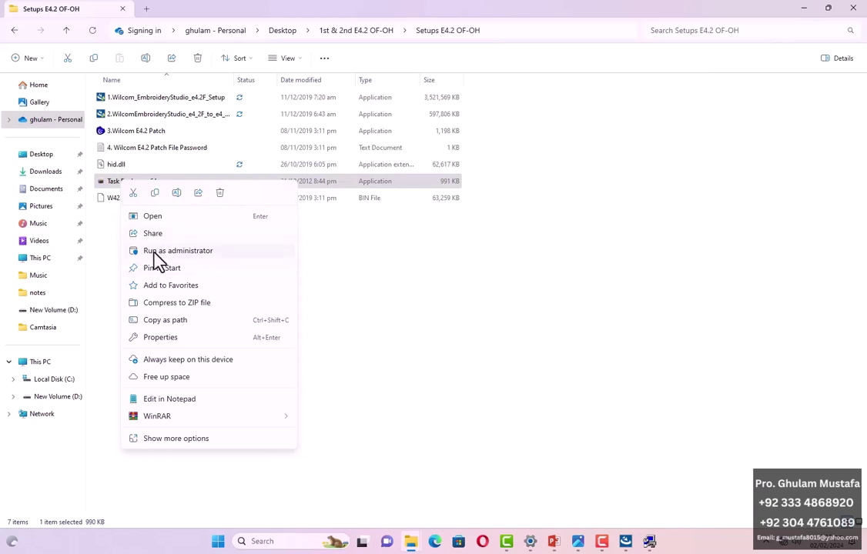
left_click(117, 191)
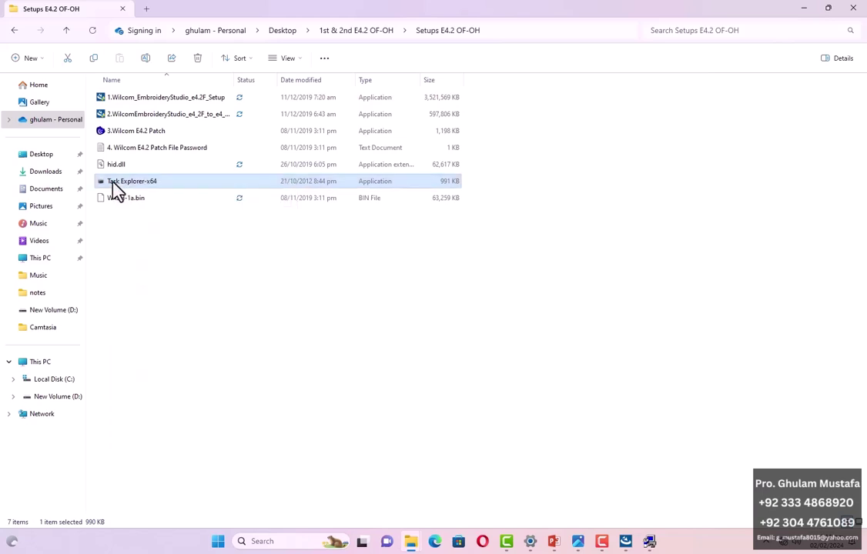
right_click(116, 190)
left_click(164, 256)
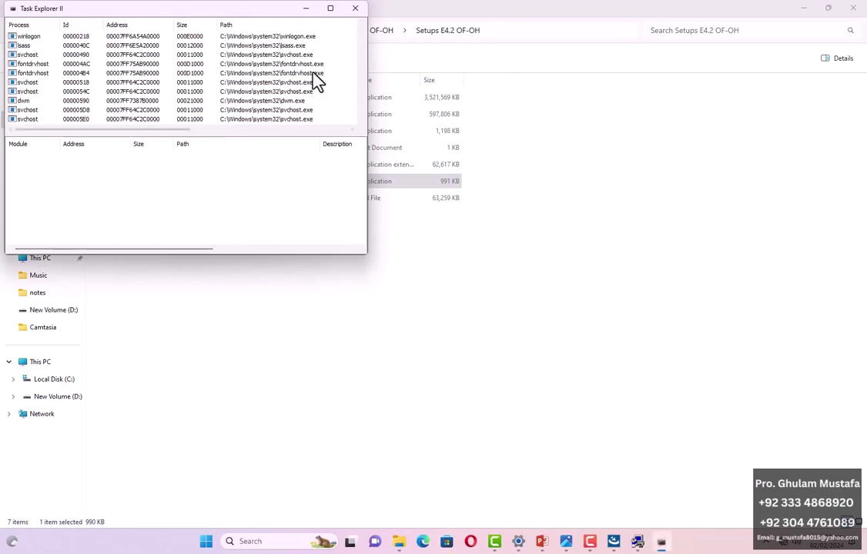
left_click_drag(362, 32, 349, 117)
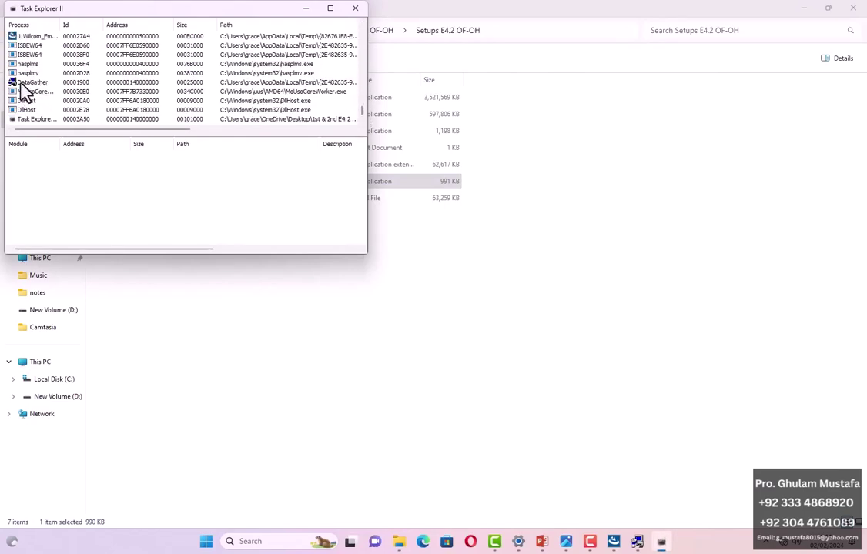
scroll(23, 93, "up", 1)
right_click(26, 101)
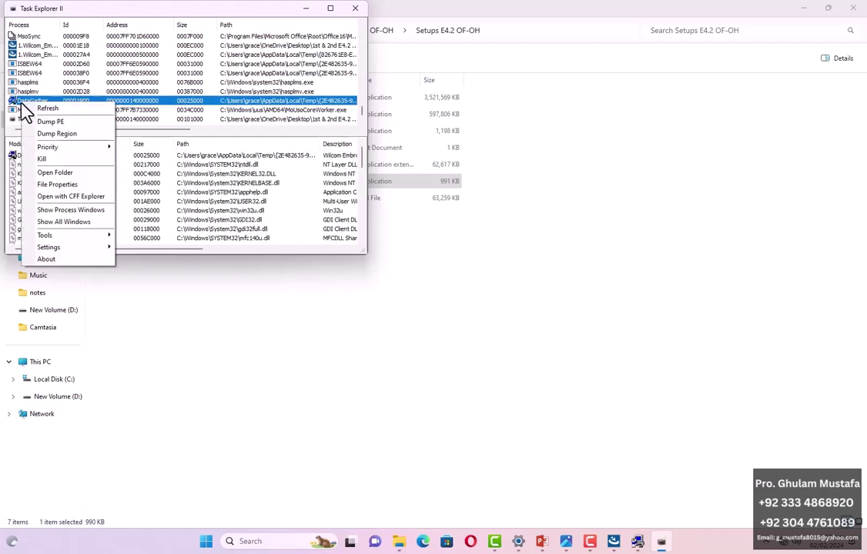
left_click(46, 159)
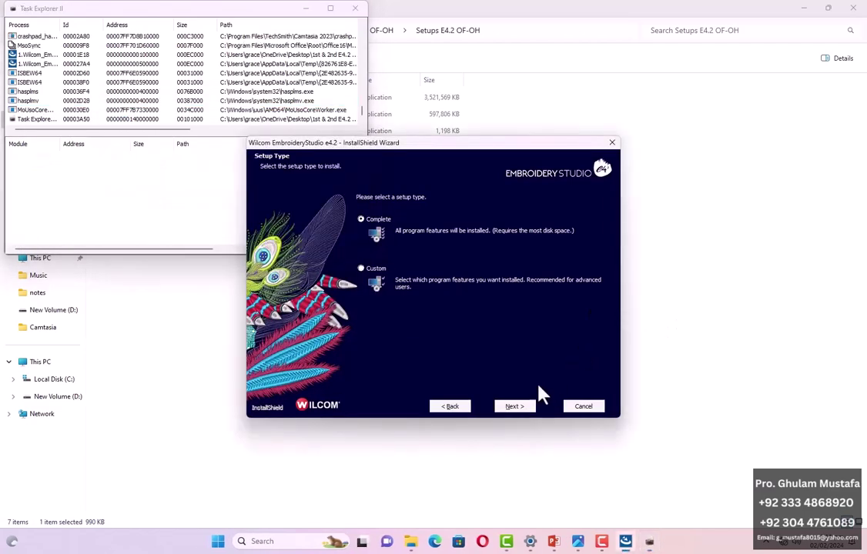
- Advance the installer past Setup Type, Languages and Destination to Ready to Install
left_click(527, 410)
left_click(525, 414)
left_click(523, 414)
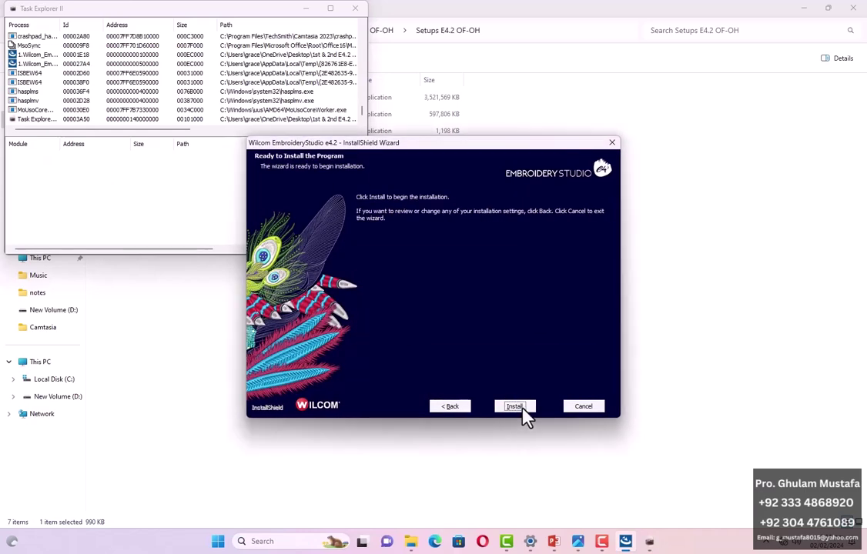
- Start installing EmbroideryStudio e4.2 and minimize Task Explorer and the folder window
left_click(522, 410)
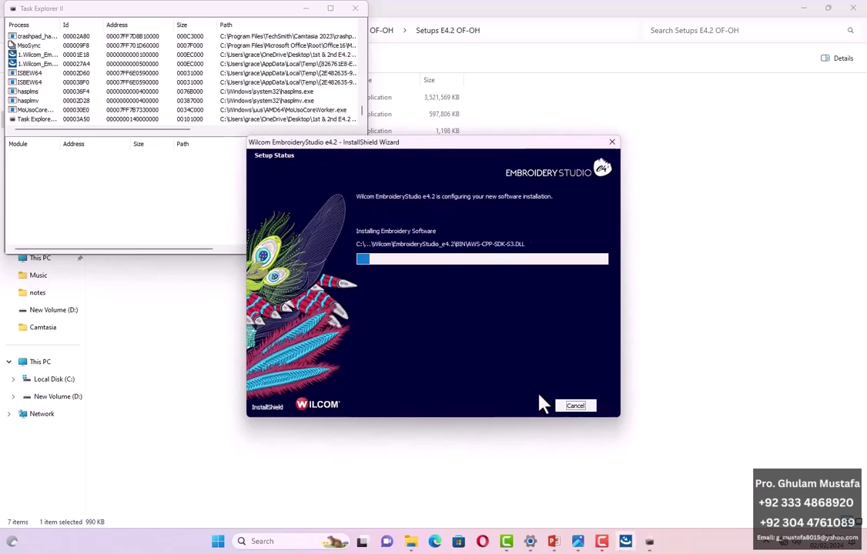
left_click(306, 9)
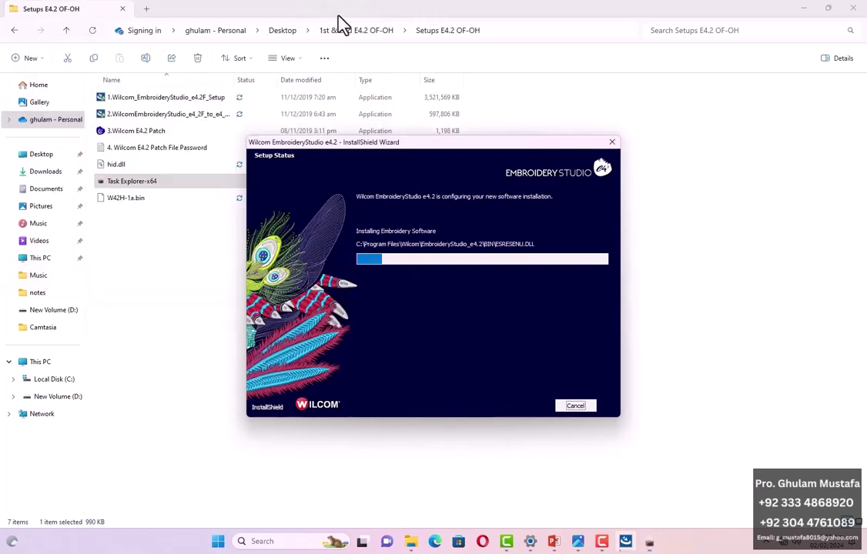
left_click(804, 9)
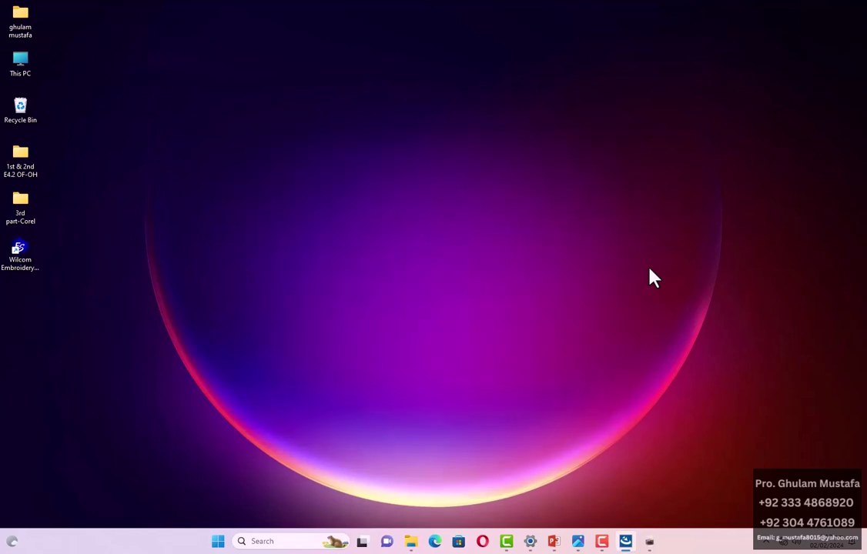
- Bring back the InstallShield Wizard Complete page and dismiss it
left_click(625, 543)
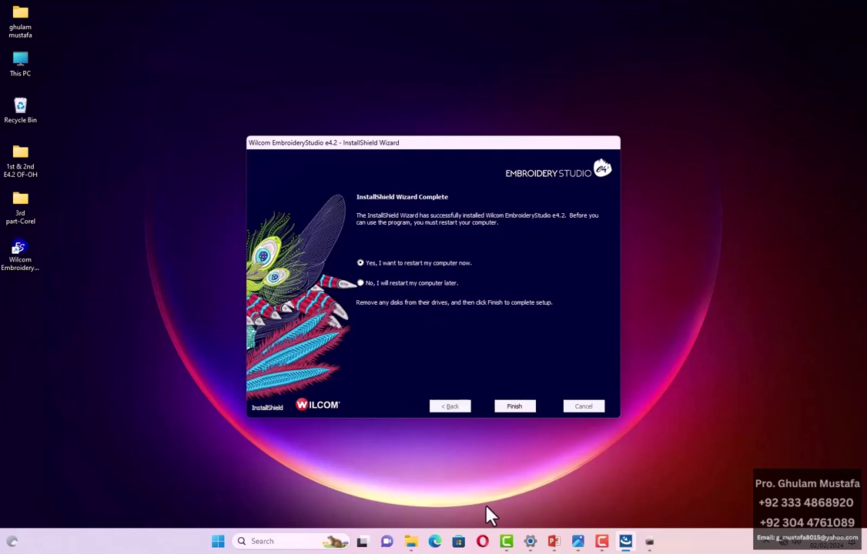
key("ctrl+super+Right")
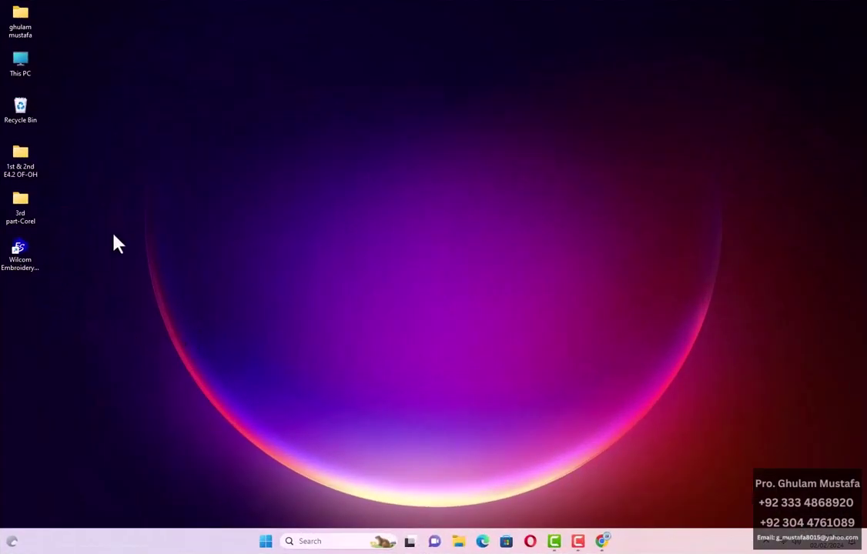
- Launch 2.WilcomEmbroideryStudio_e4_2F_to_e4_2H_Update from Setups E4.2 OF-OH, then minimize and restore the folder
double_click(32, 177)
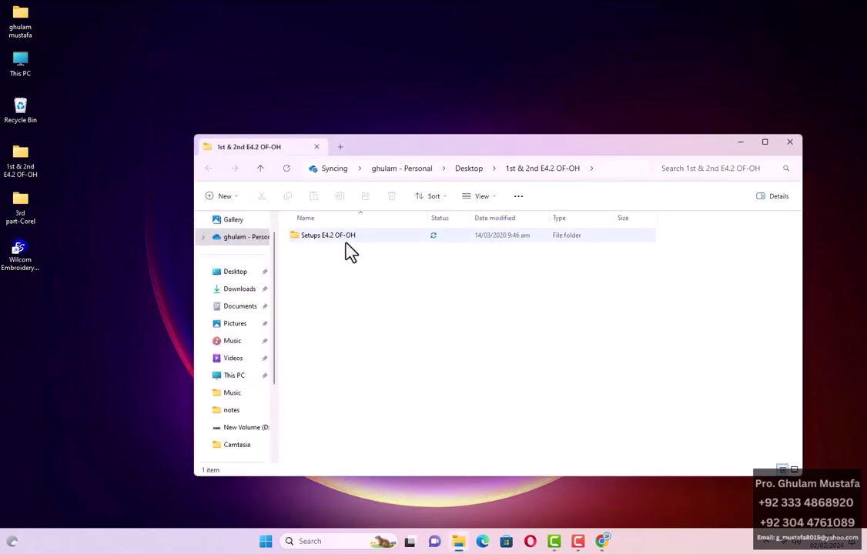
double_click(343, 239)
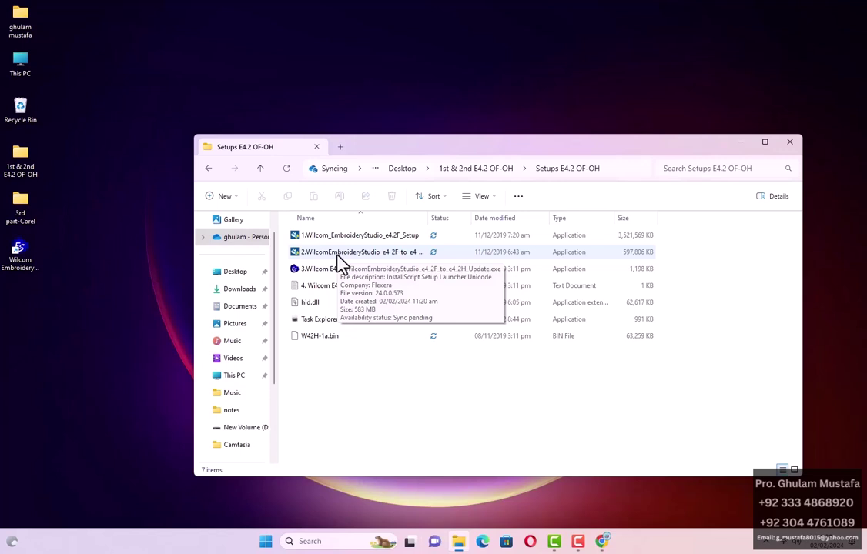
double_click(339, 254)
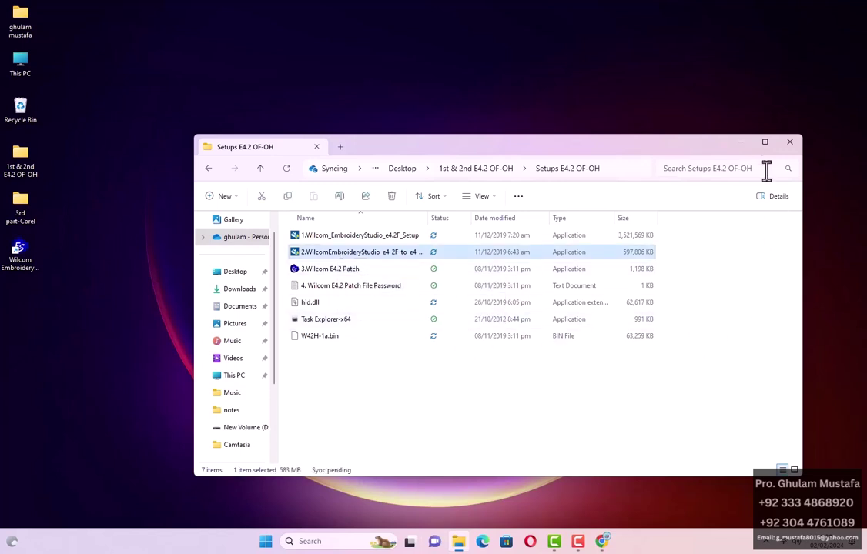
left_click(742, 144)
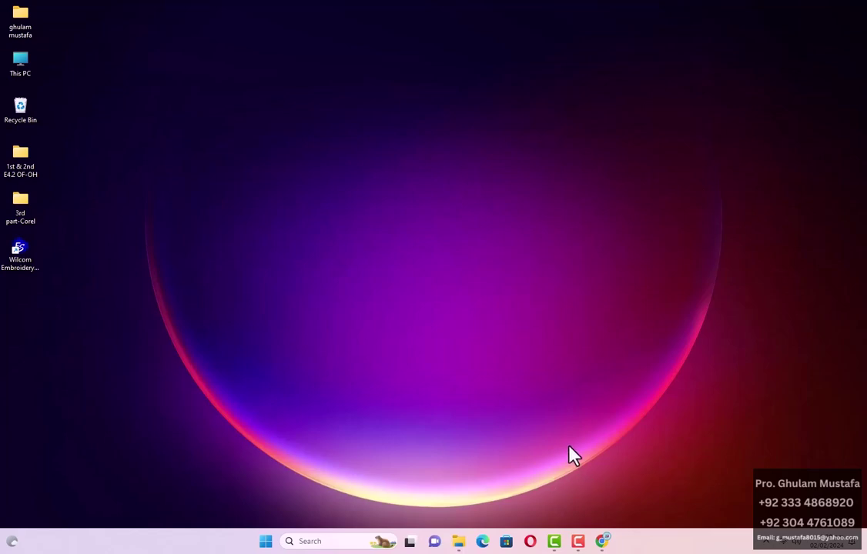
left_click(459, 543)
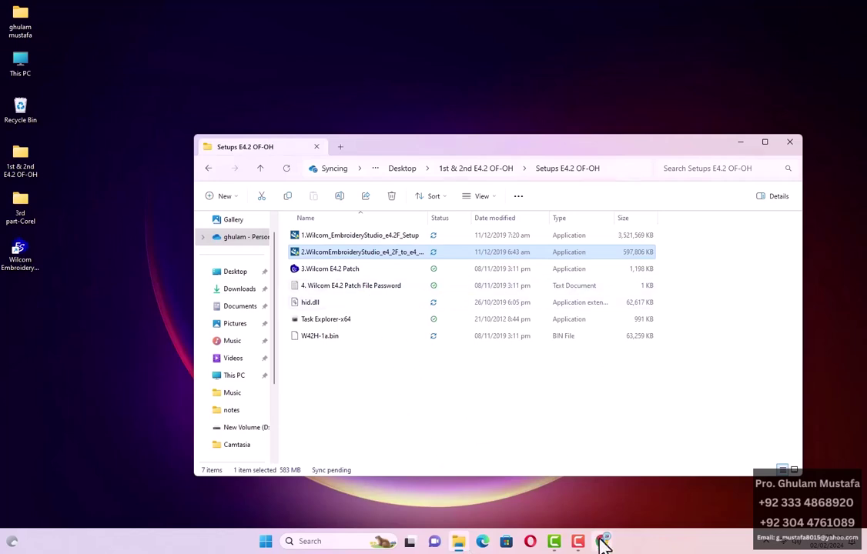
- Page the Udemy students-by-country list to page 3, then minimize Chrome
mouse_move(603, 543)
left_click(574, 502)
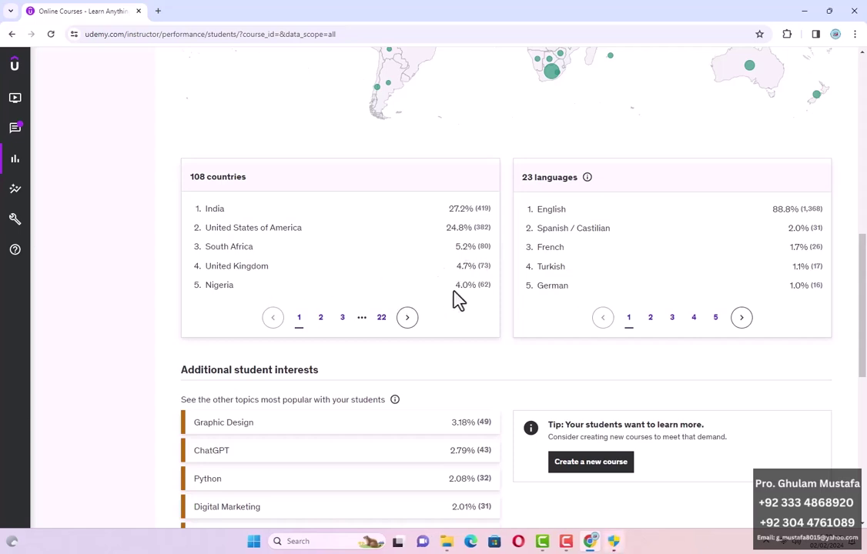
left_click(406, 321)
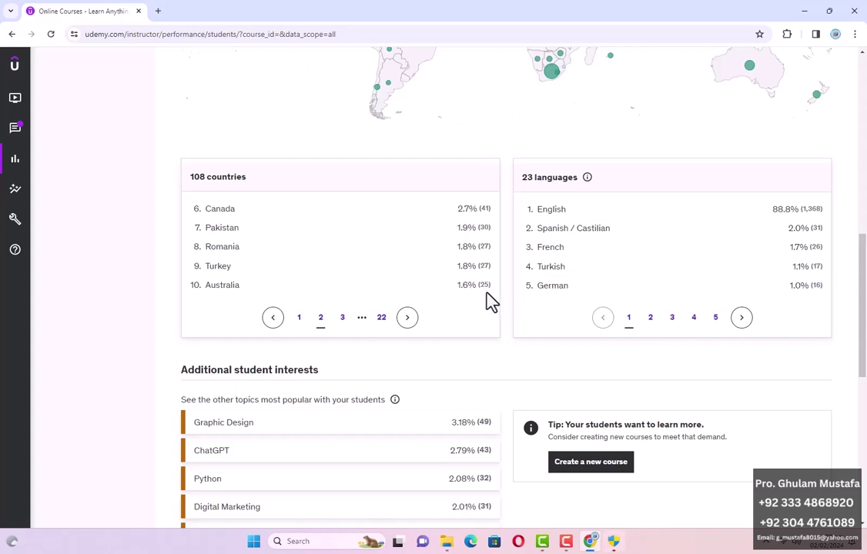
left_click(406, 318)
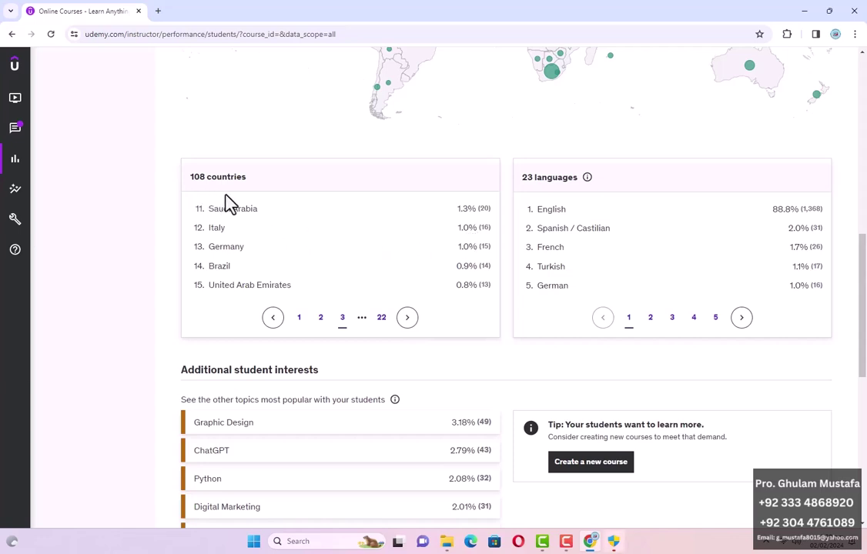
left_click(805, 11)
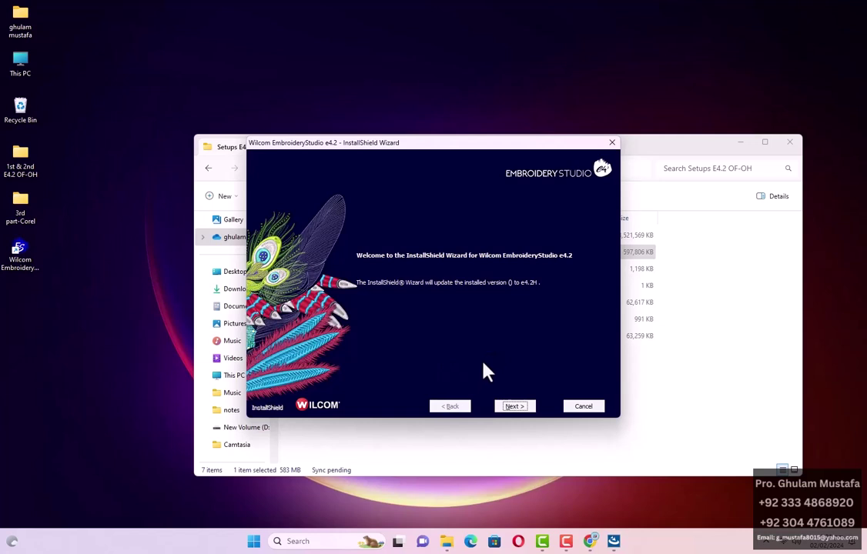
- Pass the e4.2H update welcome page and cancel its USB dongle request
left_click(508, 408)
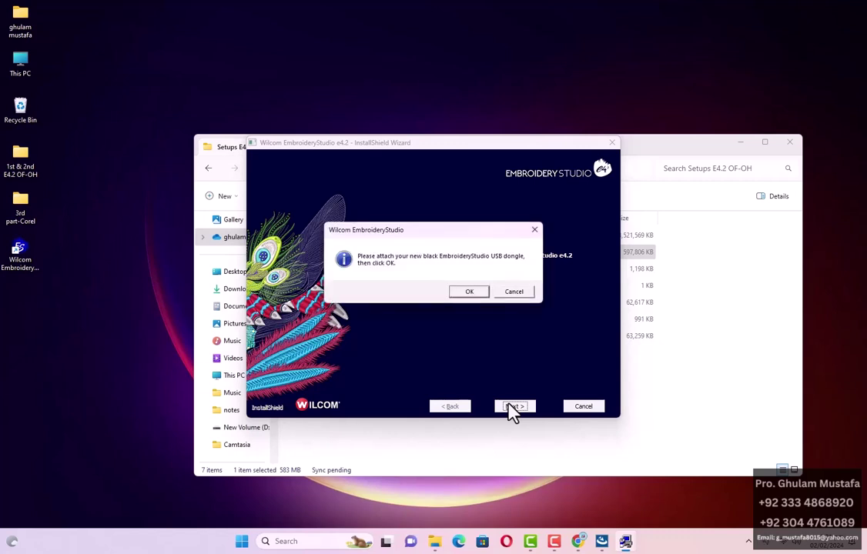
left_click(475, 293)
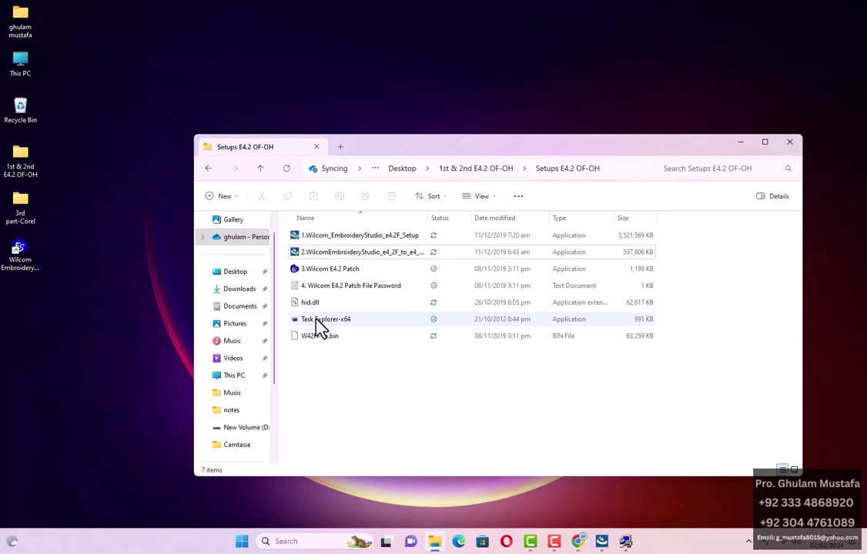
right_click(321, 326)
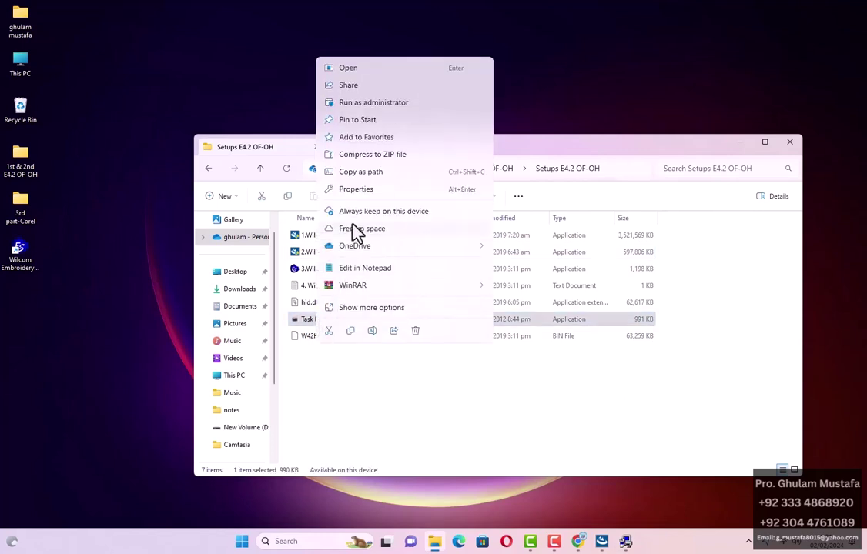
- Kill the DataGather process in Task Explorer as administrator, then advance the wizard to Ready to Install
left_click(372, 103)
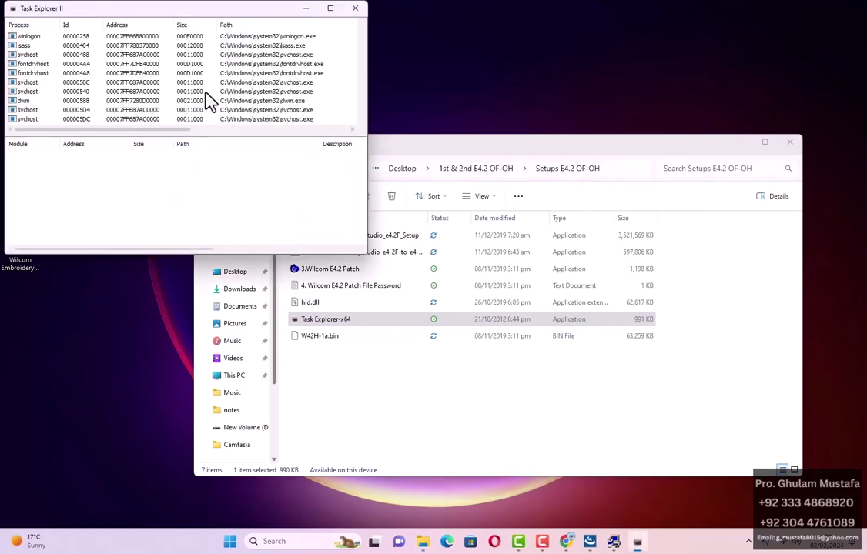
scroll(211, 92, "down", 10)
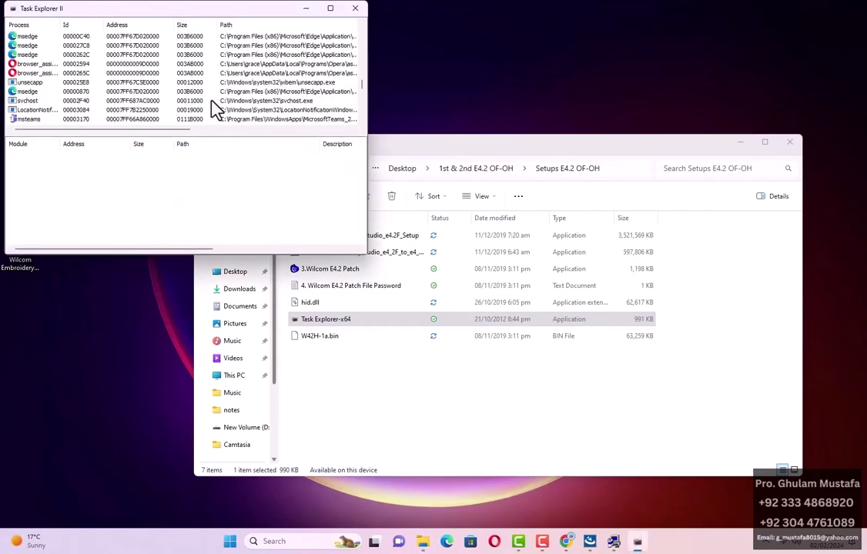
scroll(217, 110, "down", 8)
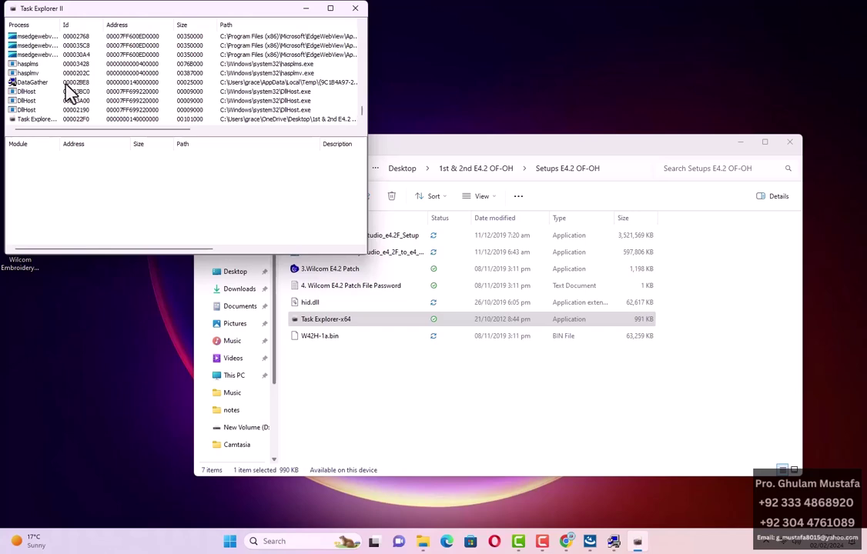
right_click(28, 110)
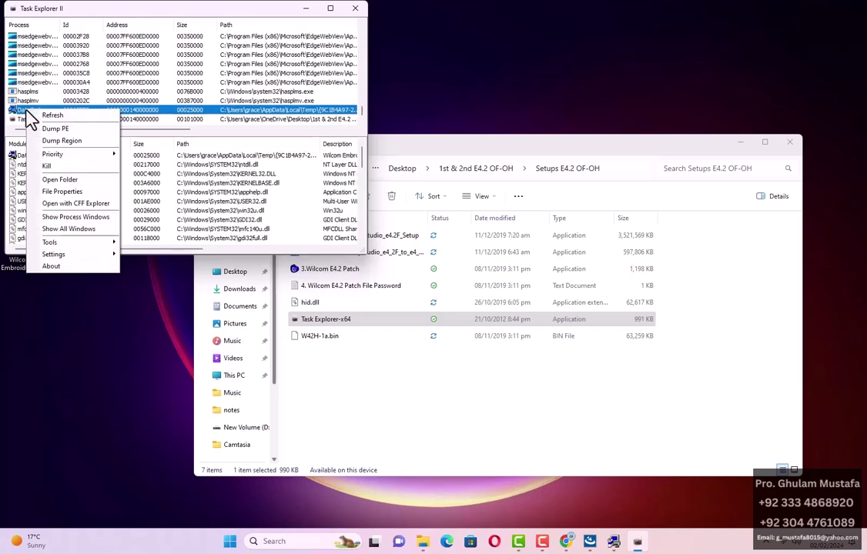
left_click(51, 166)
left_click(195, 156)
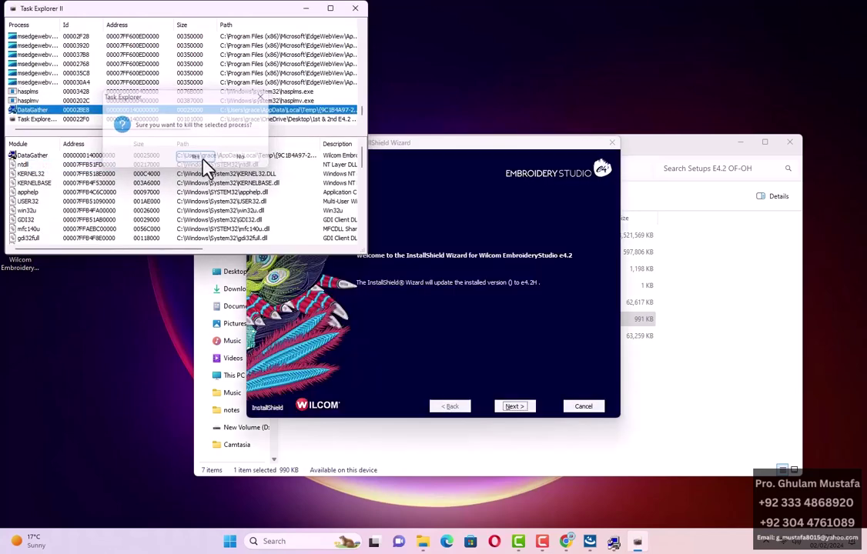
left_click(514, 406)
left_click(516, 408)
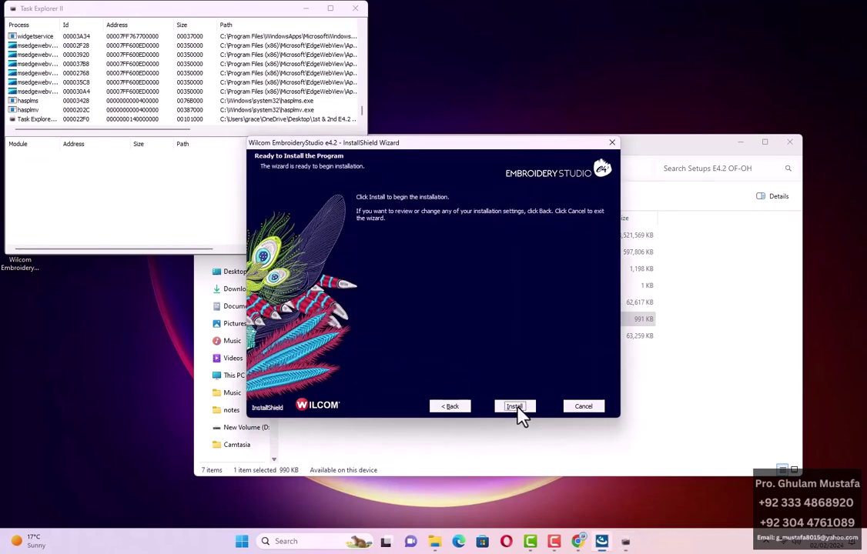
- Start installing the e4.2H update, close Task Explorer, and return to the Udemy stats page
left_click(514, 406)
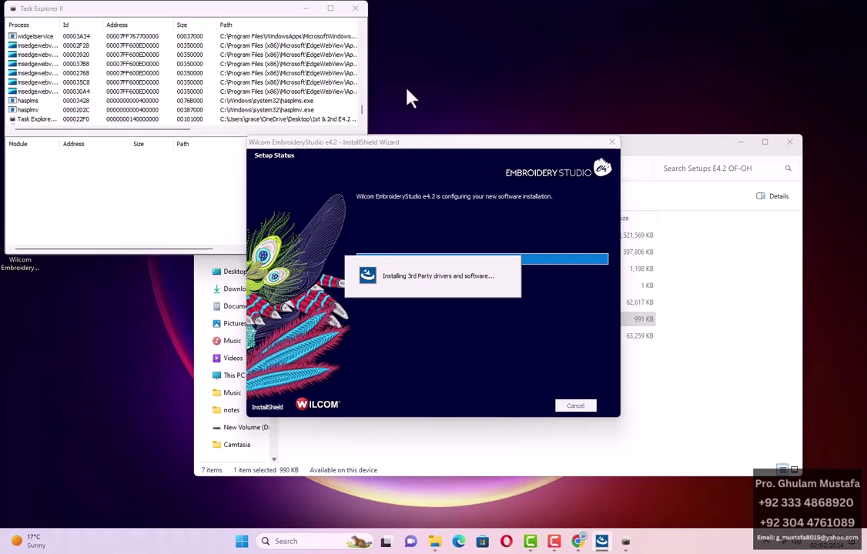
left_click(355, 8)
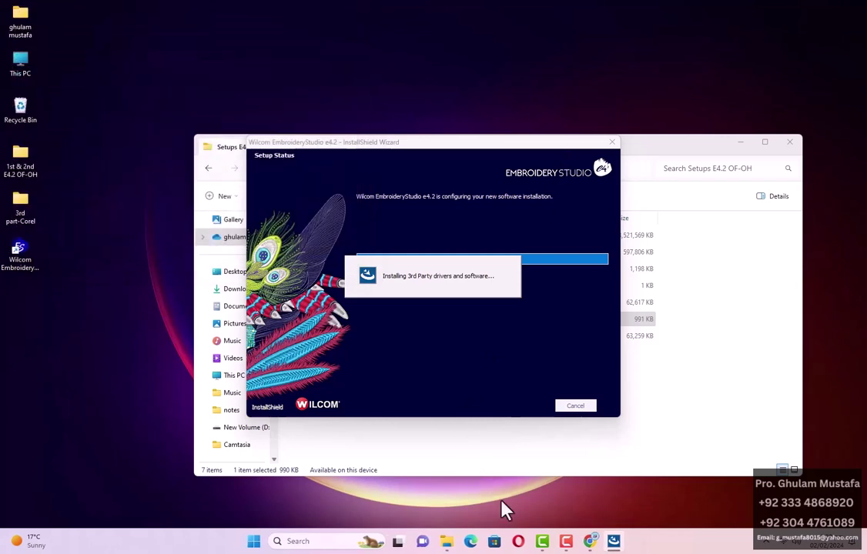
left_click(588, 542)
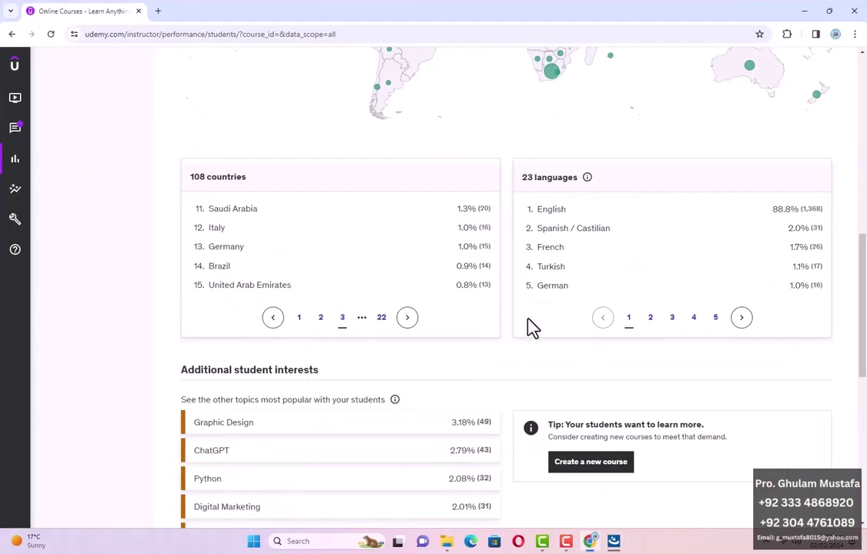
- Page the Udemy countries list forward to page 20 (countries 96–100), then minimize Chrome
left_click(405, 322)
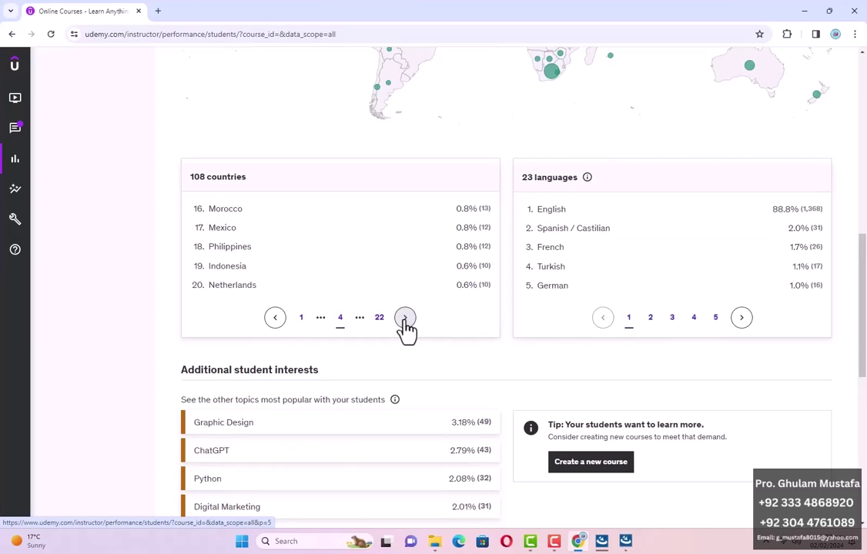
left_click(405, 322)
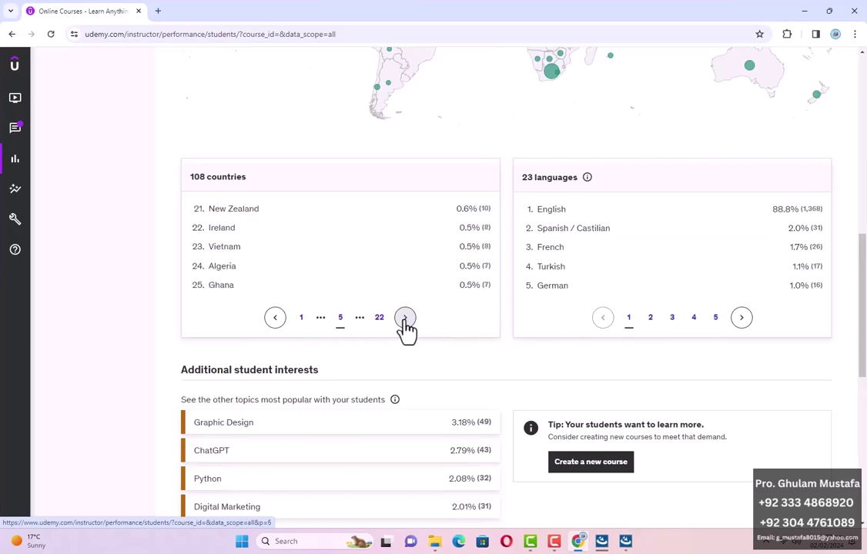
left_click(405, 322)
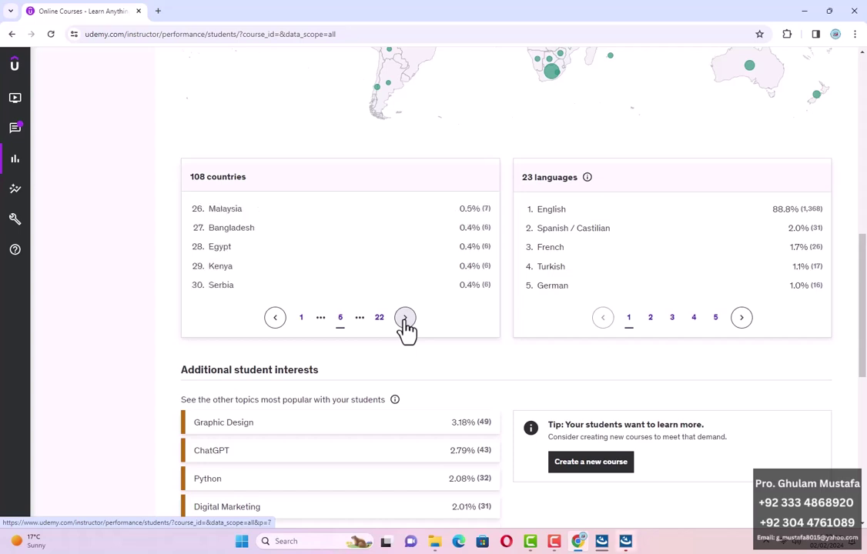
left_click(405, 322)
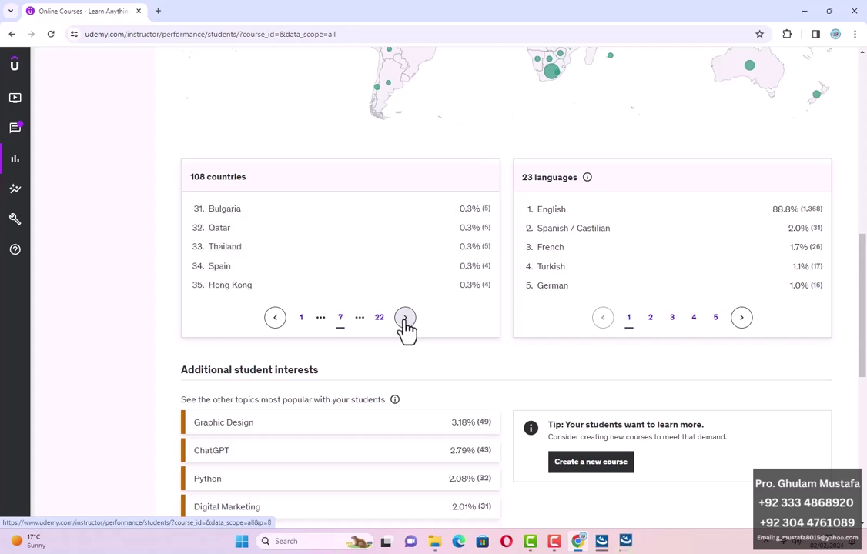
left_click(405, 322)
left_click(405, 321)
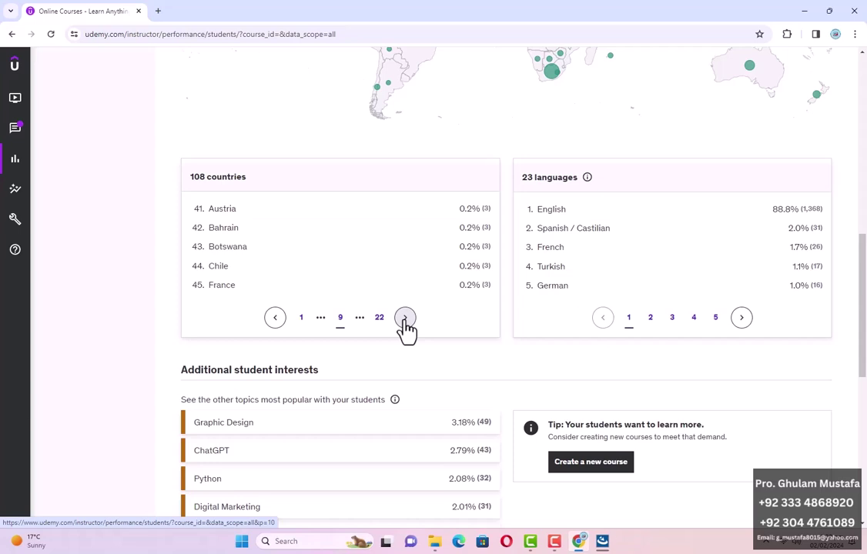
left_click(405, 322)
left_click(405, 322)
left_click(405, 322)
left_click(405, 322)
left_click(405, 322)
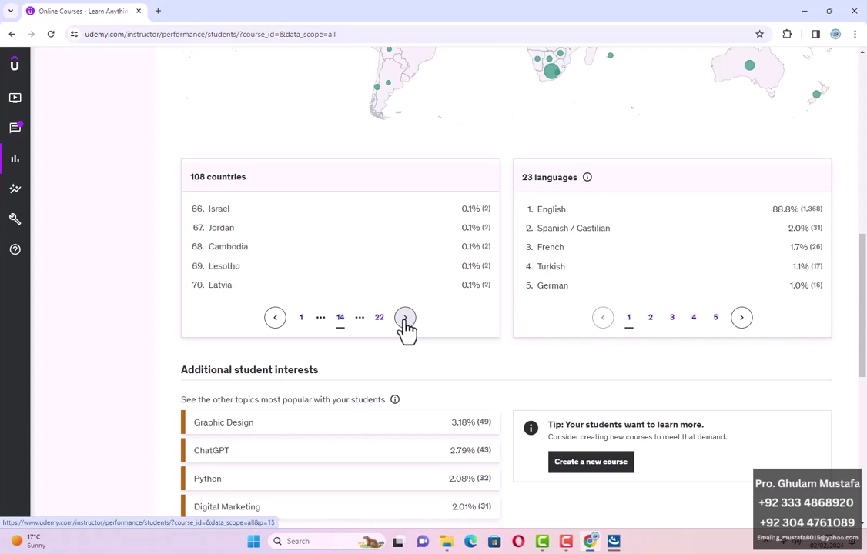
left_click(405, 321)
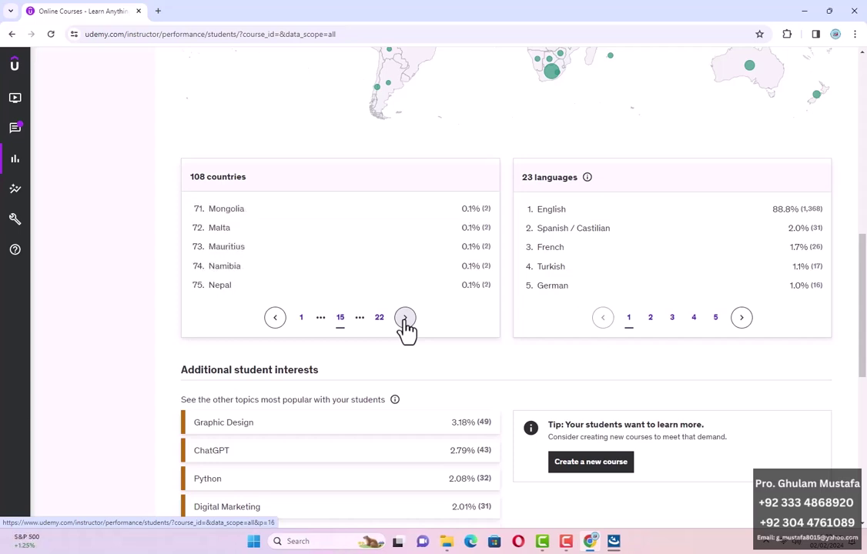
left_click(405, 321)
left_click(405, 322)
left_click(405, 322)
left_click(405, 322)
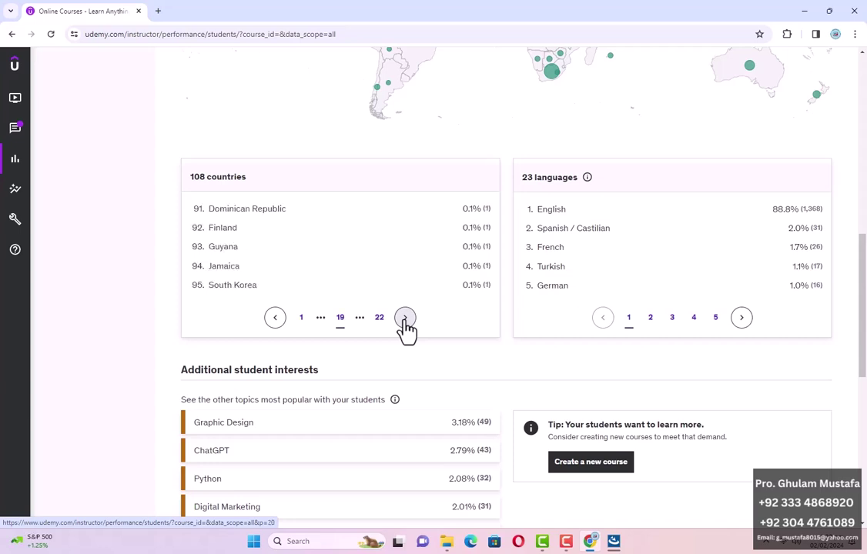
left_click(405, 322)
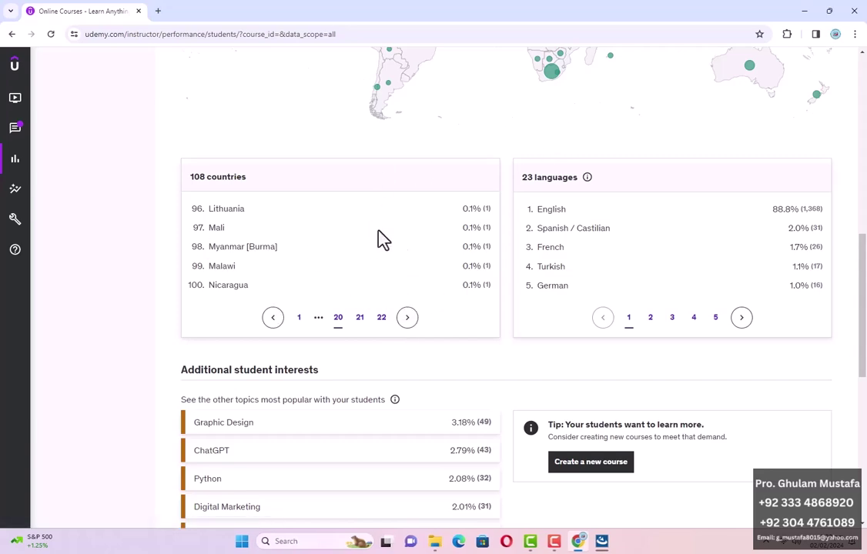
left_click(804, 11)
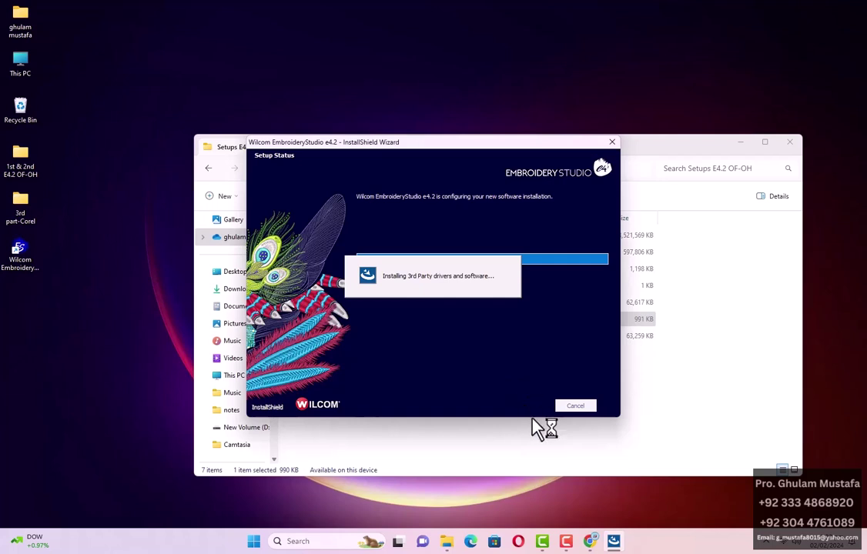
- Bring the Wilcom installer forward and dismiss the OneDrive deleted-files reminder with Got it
mouse_move(613, 543)
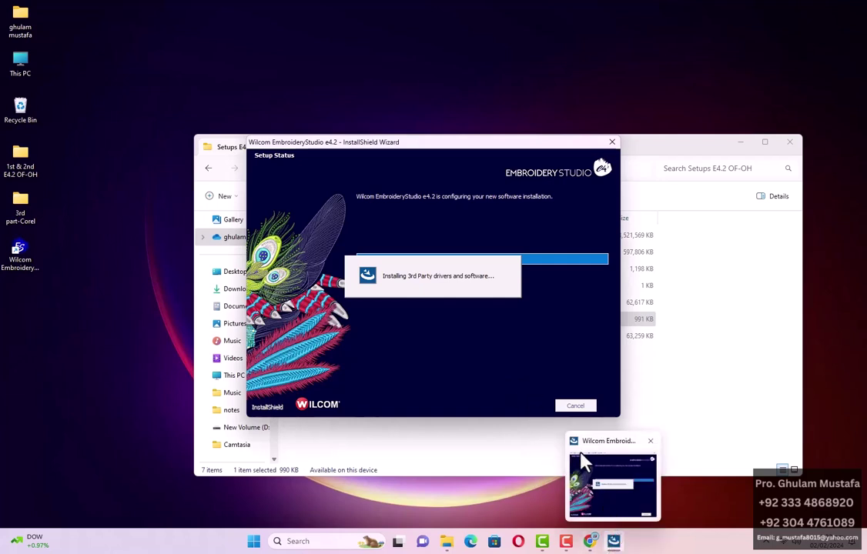
left_click(583, 476)
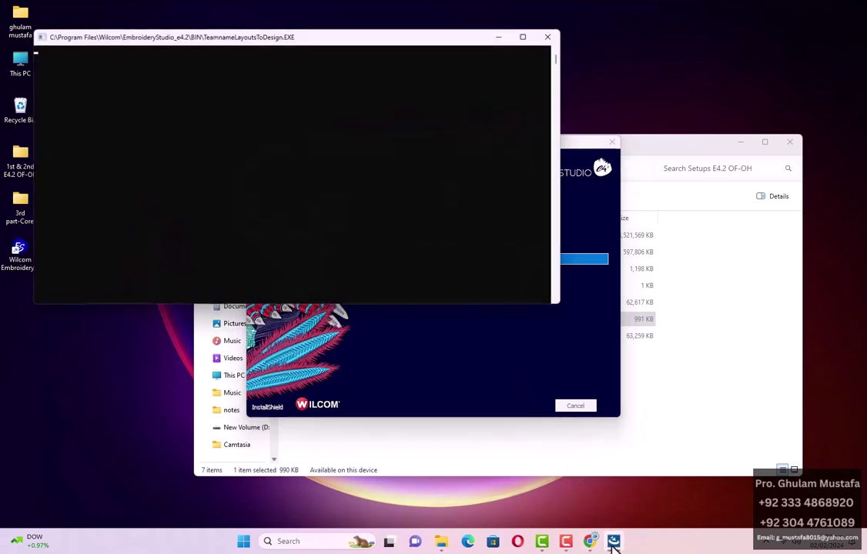
mouse_move(603, 542)
left_click(520, 387)
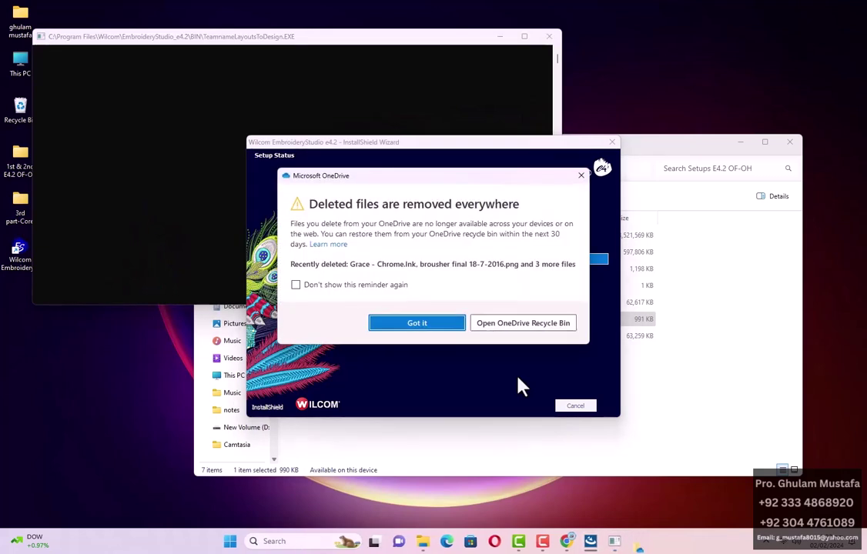
left_click(451, 329)
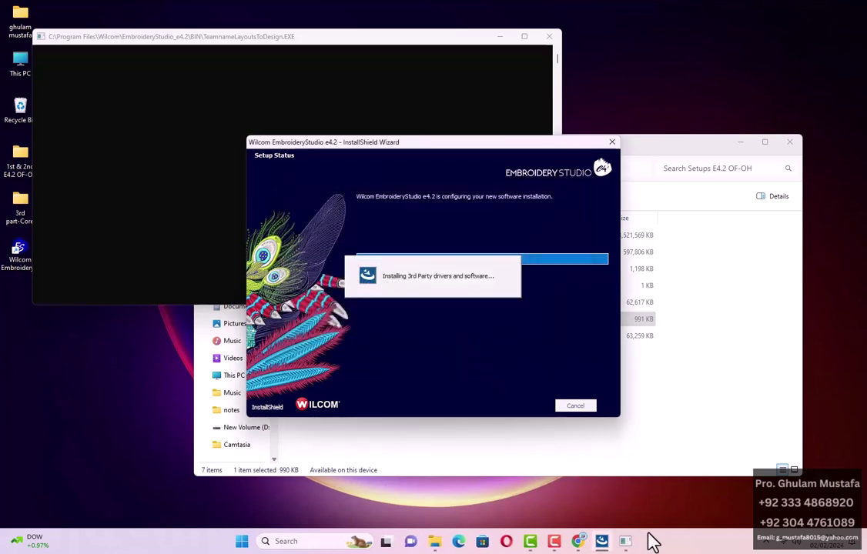
left_click(625, 541)
left_click(492, 385)
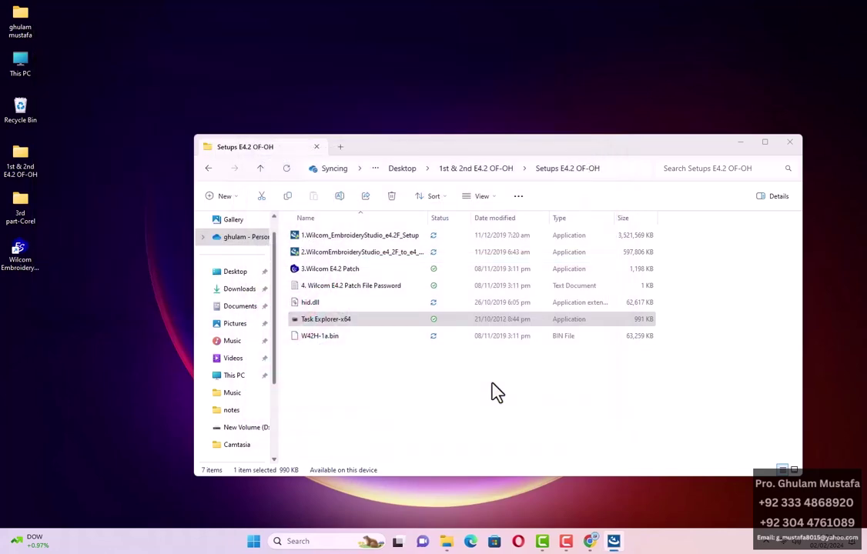
- Run the 3.CorelDRAW.GraphicsSuite.2018.1.x64 setup from the 3rd part-Corel\3rd part folder
left_click(613, 542)
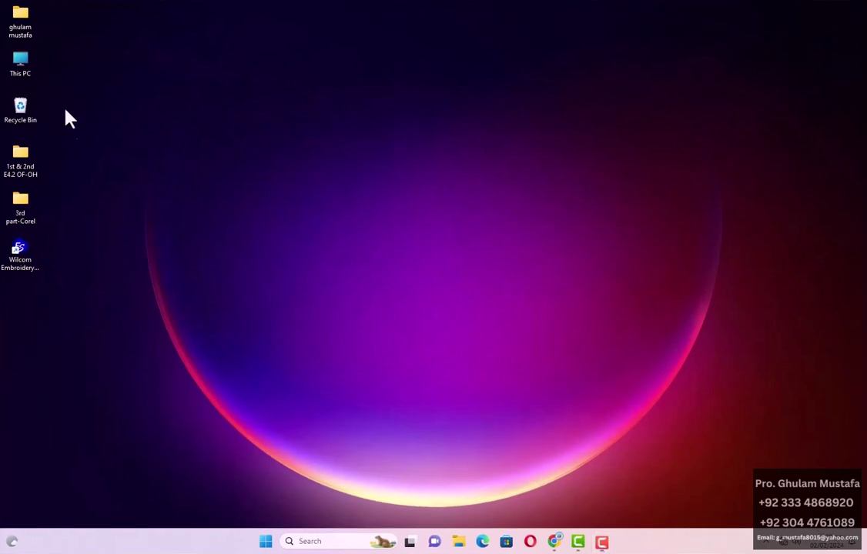
double_click(28, 209)
left_click(310, 237)
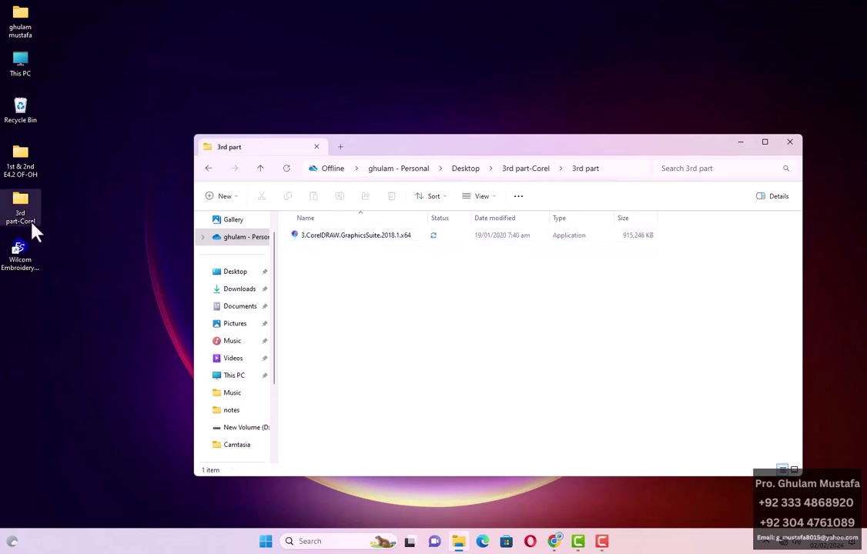
left_click(368, 241)
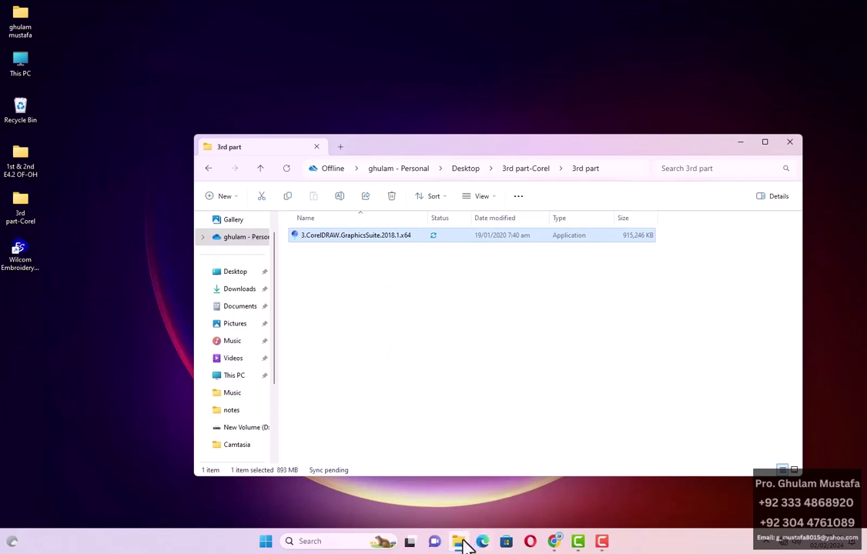
- Open New Volume (D:) from This PC, then close that window
left_click(21, 67)
double_click(20, 69)
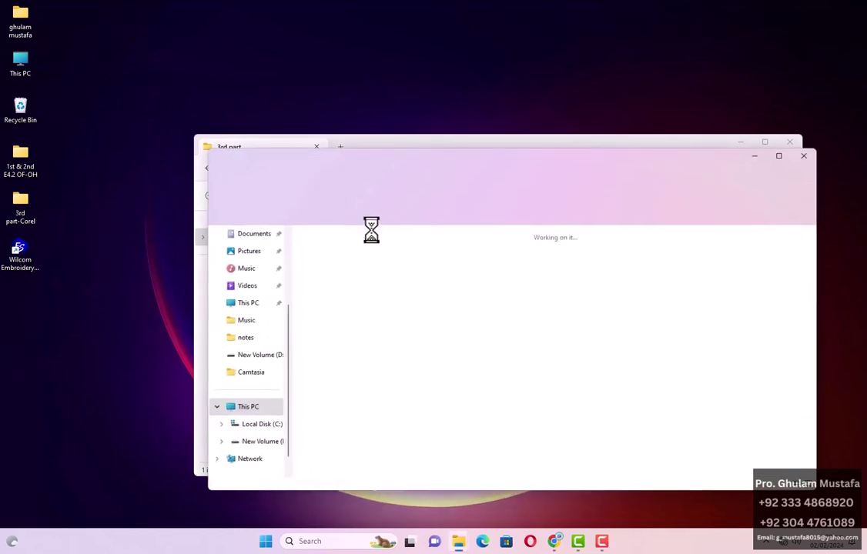
double_click(479, 262)
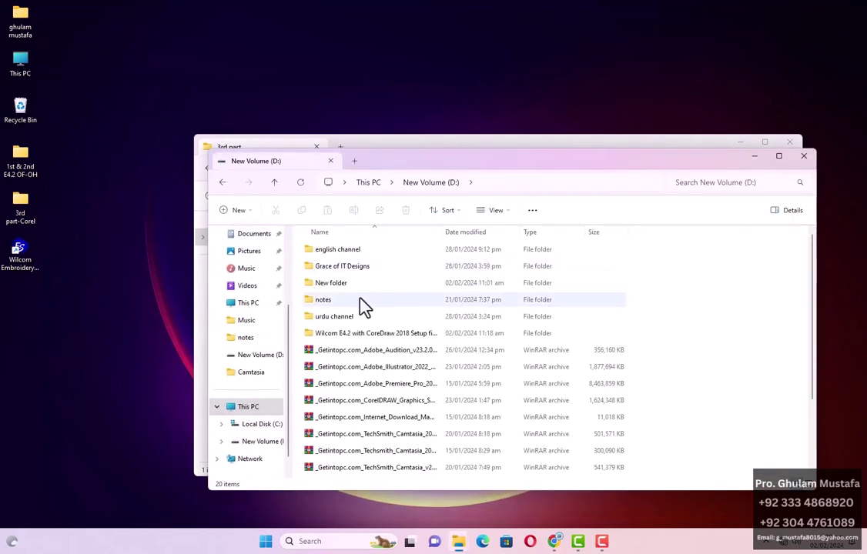
left_click(754, 157)
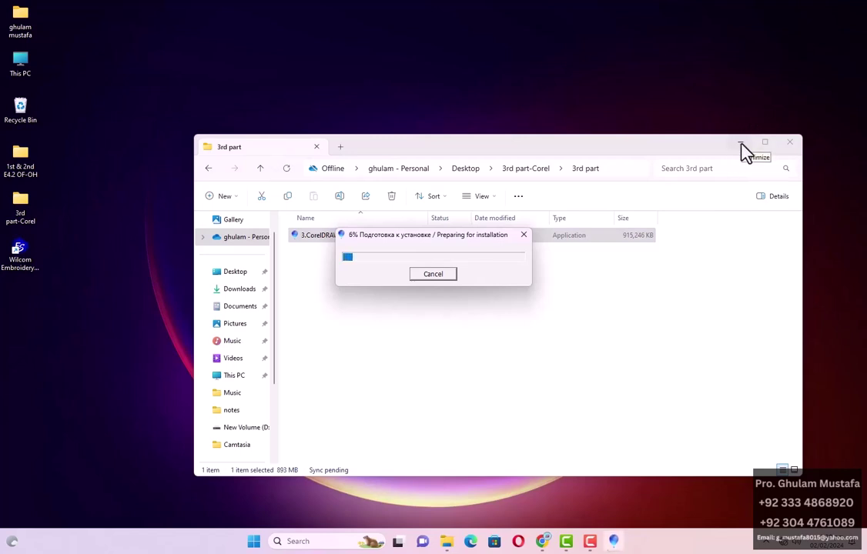
- Search for Windows Security and open Virus & threat protection settings to check real-time protection
left_click(326, 542)
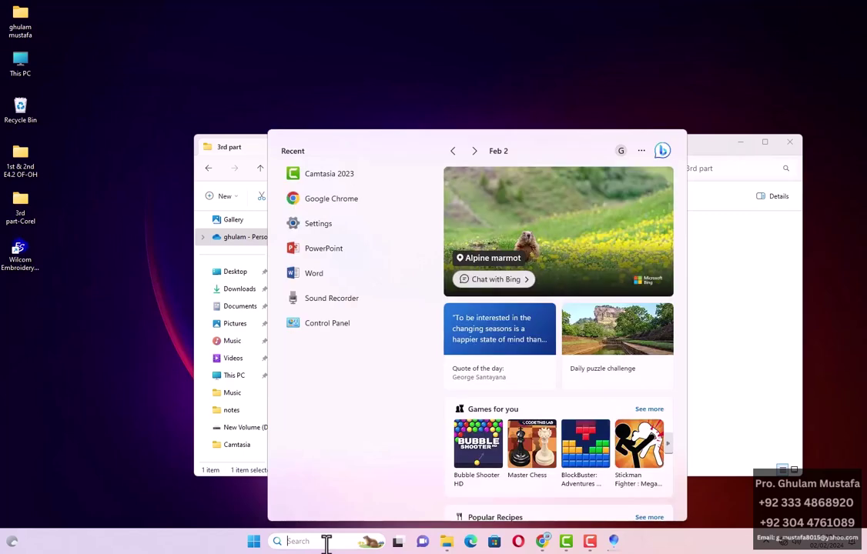
type("windoes")
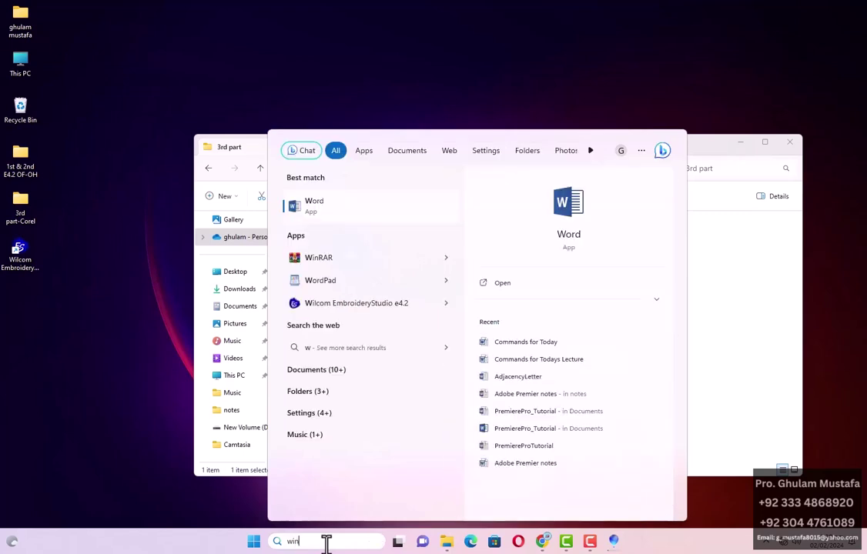
key("BackSpace")
key("BackSpace")
type("ws")
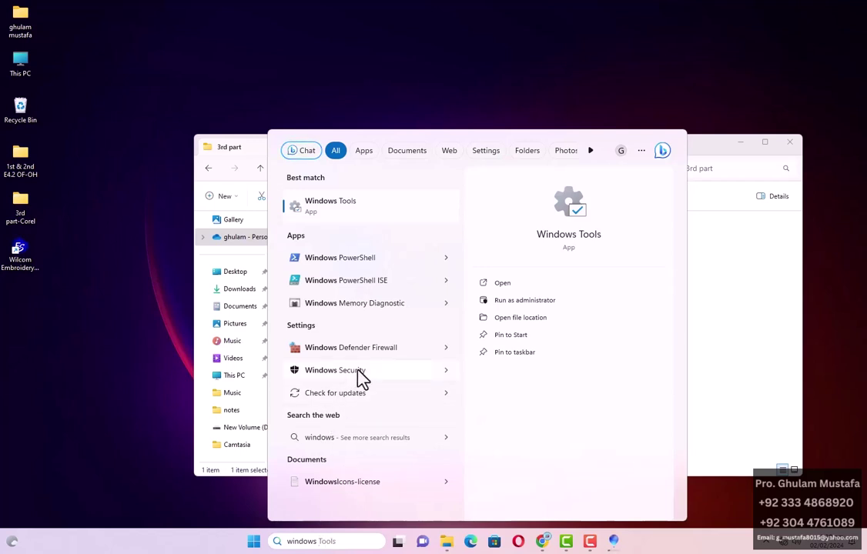
left_click(333, 370)
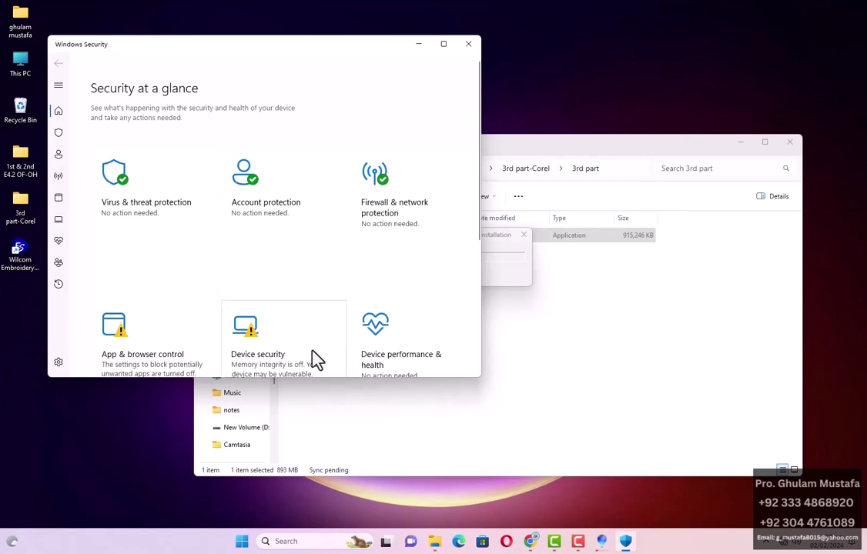
left_click(152, 218)
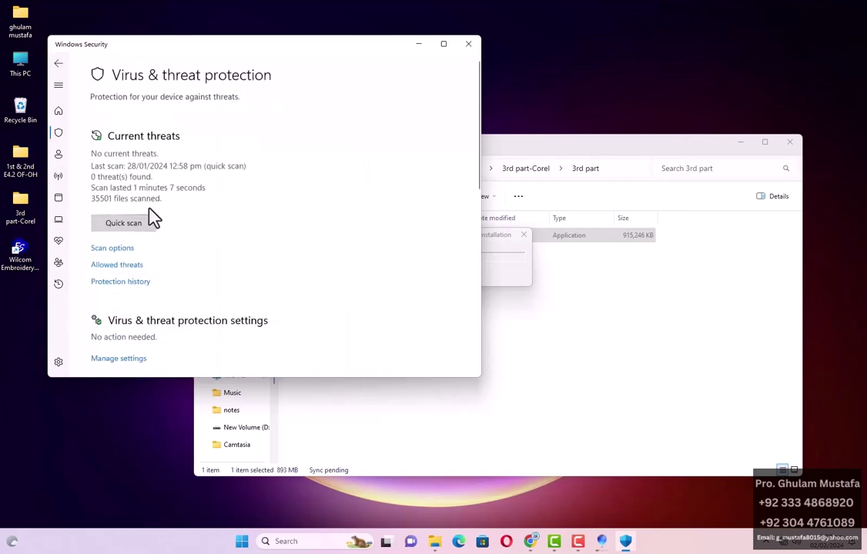
scroll(178, 298, "down", 2)
scroll(179, 296, "down", 1)
left_click(127, 215)
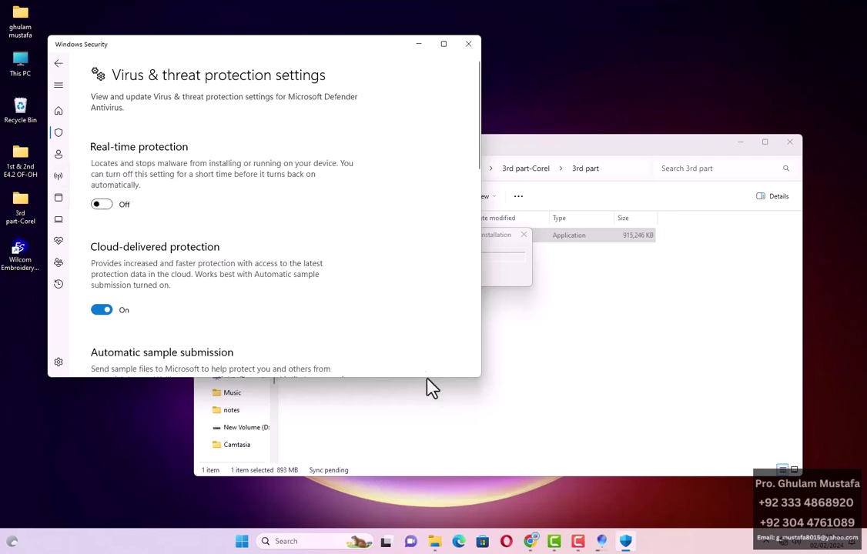
left_click(583, 432)
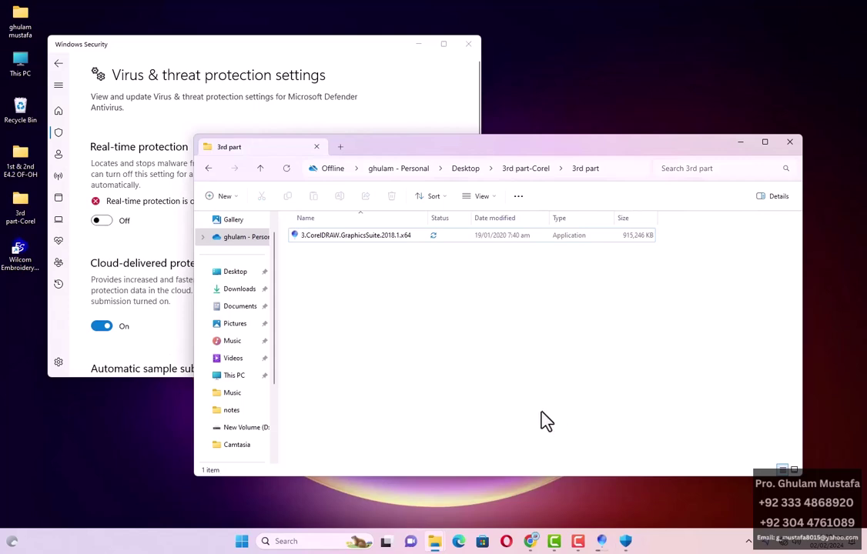
- Minimize Windows Security, bring the CorelDRAW setup progress (63%) forward, then return to Udemy
left_click(419, 43)
left_click_drag(490, 151, 679, 101)
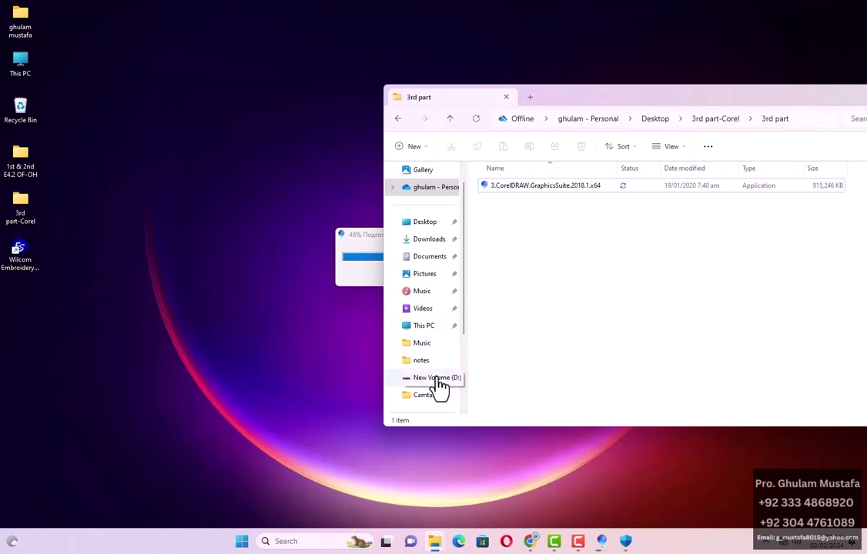
left_click(356, 280)
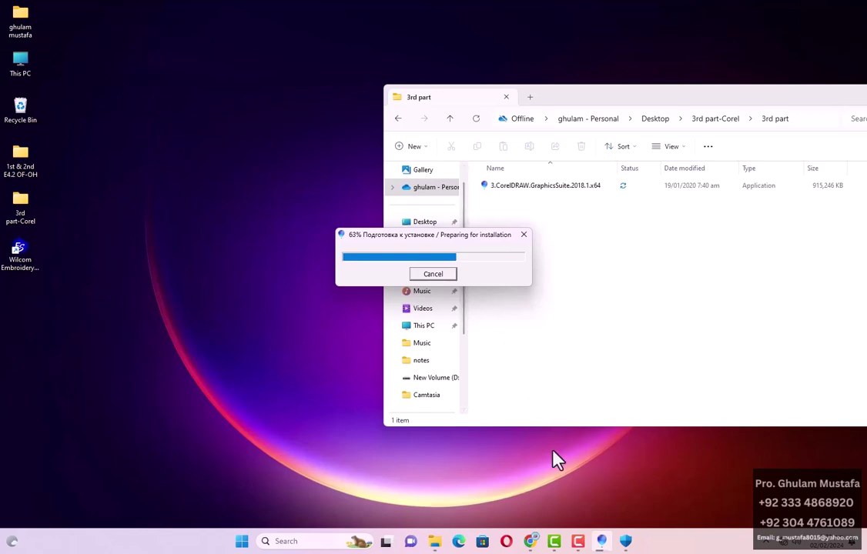
left_click(530, 541)
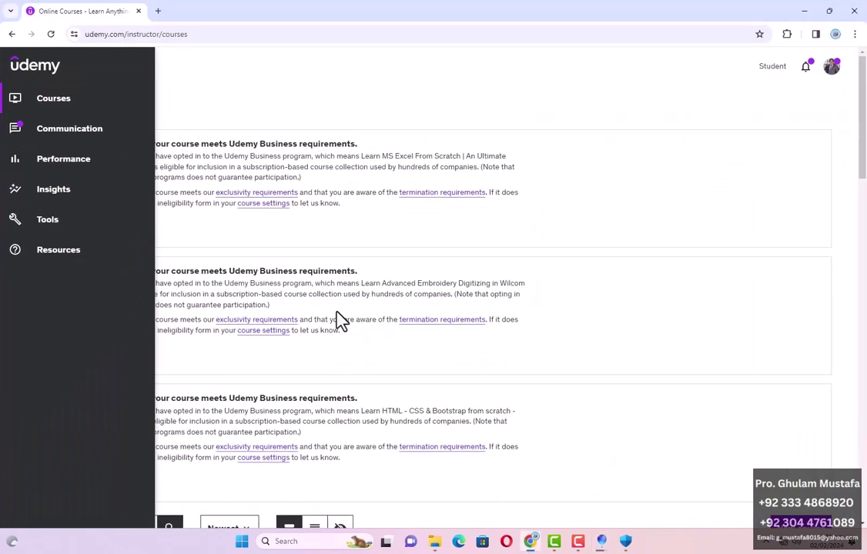
scroll(339, 318, "down", 2)
scroll(339, 319, "down", 3)
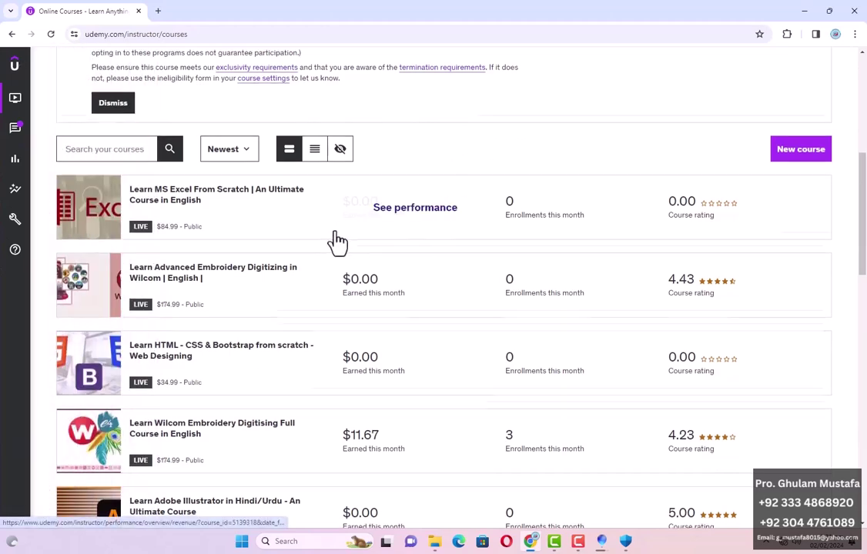
scroll(334, 242, "down", 1)
scroll(339, 243, "down", 2)
scroll(339, 242, "up", 1)
scroll(340, 244, "down", 2)
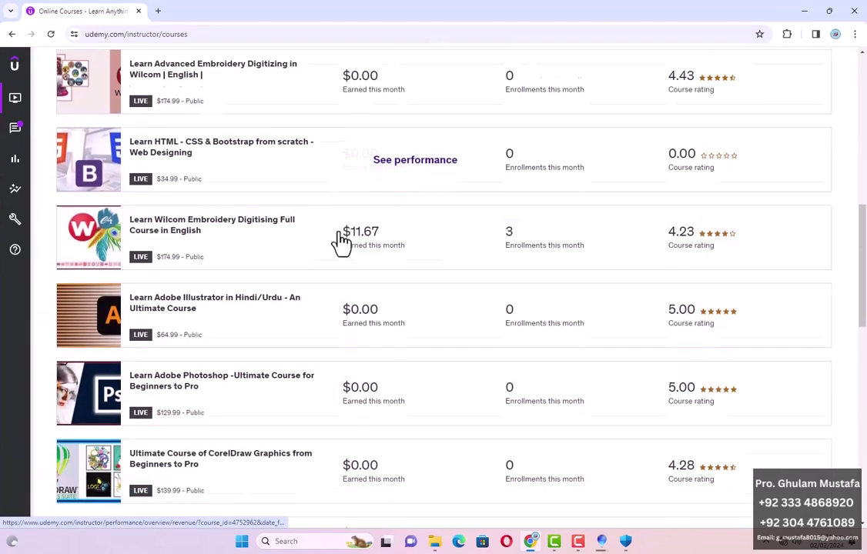
scroll(340, 244, "down", 1)
scroll(340, 243, "down", 2)
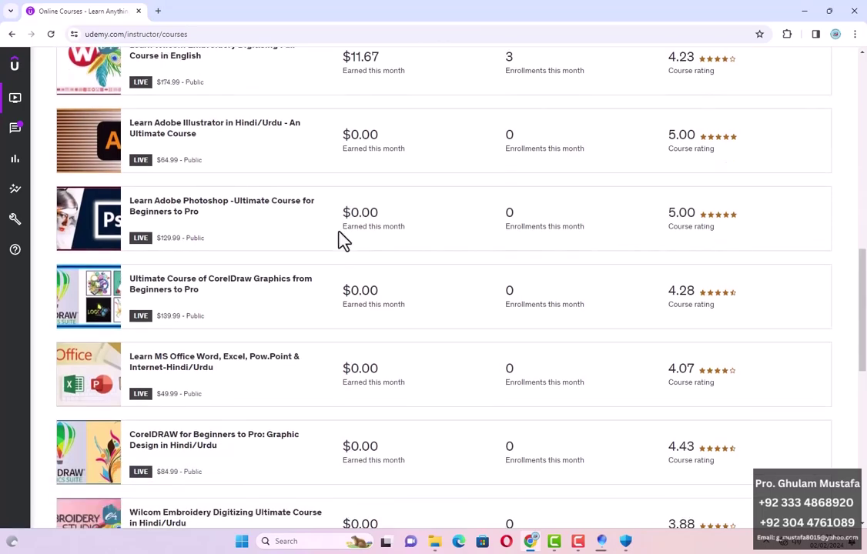
scroll(343, 242, "up", 4)
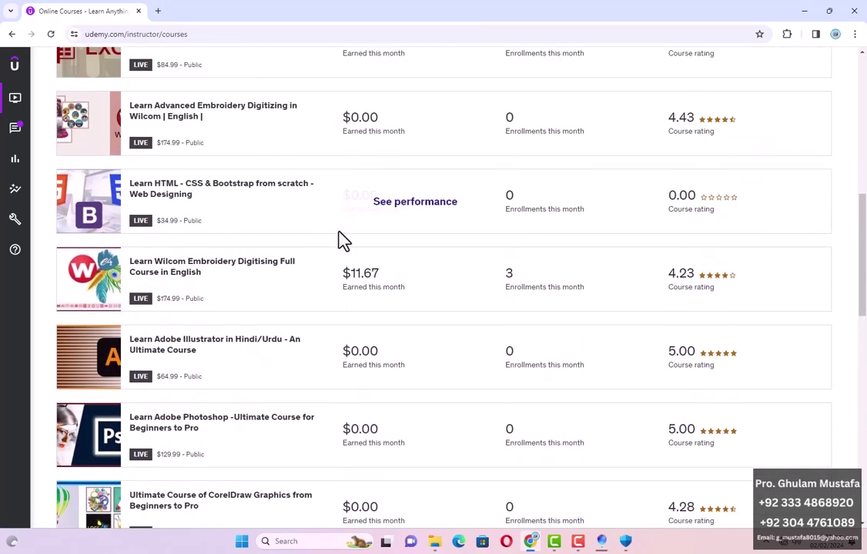
scroll(341, 243, "down", 10)
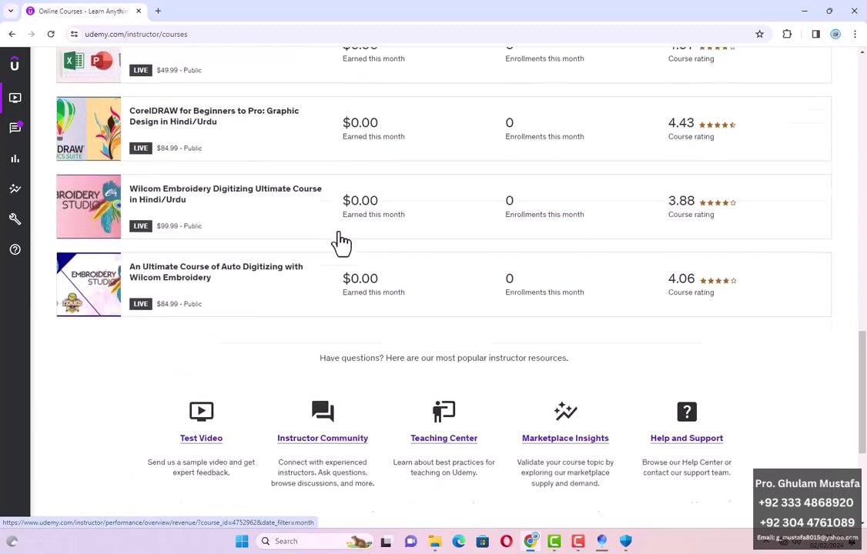
scroll(341, 244, "up", 10)
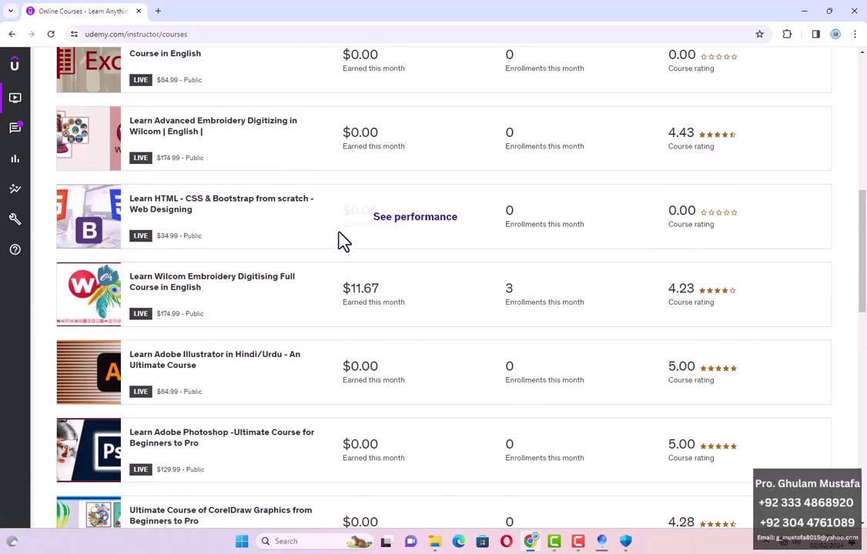
scroll(342, 244, "up", 1)
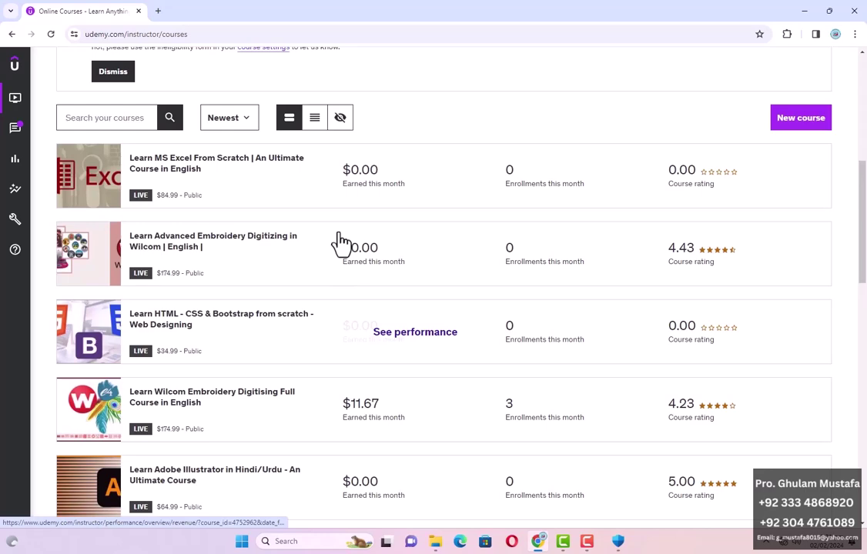
scroll(341, 243, "up", 1)
scroll(403, 377, "up", 3)
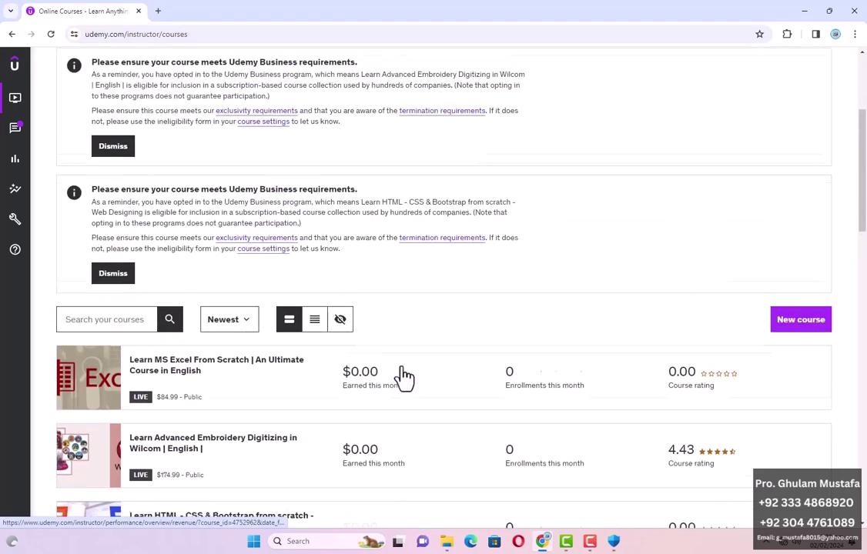
scroll(411, 373, "down", 2)
scroll(461, 348, "down", 2)
scroll(460, 348, "down", 2)
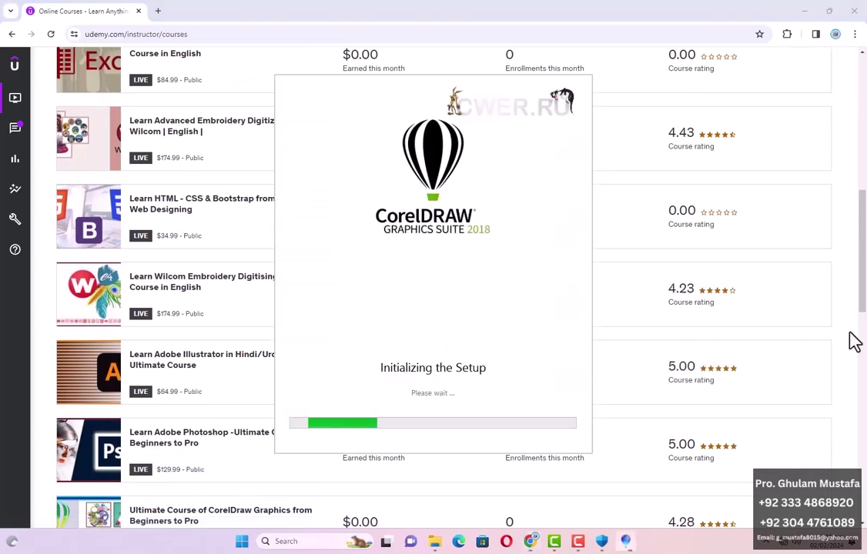
scroll(621, 345, "down", 6)
scroll(621, 346, "up", 8)
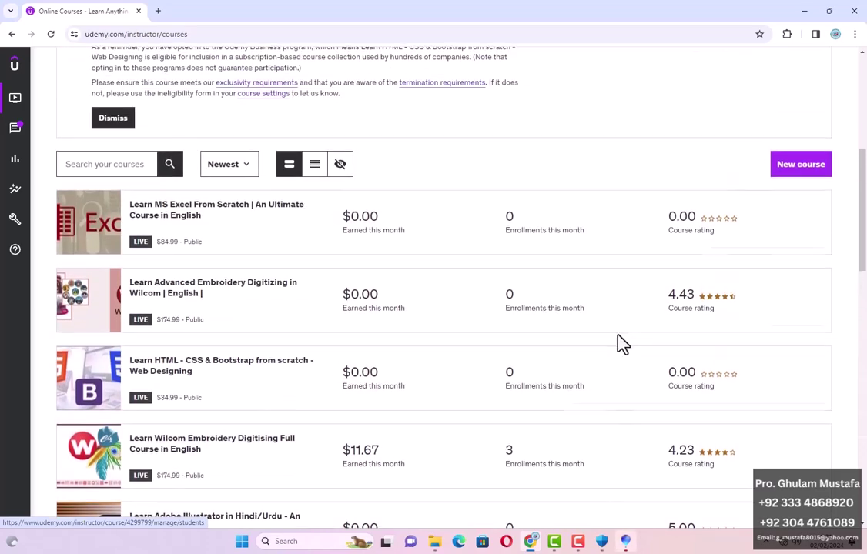
scroll(621, 347, "down", 3)
scroll(623, 344, "up", 3)
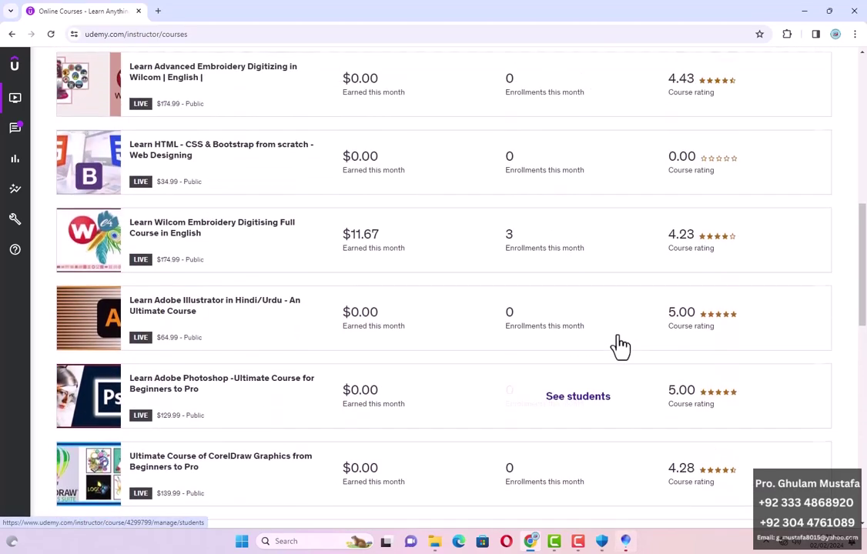
mouse_move(622, 345)
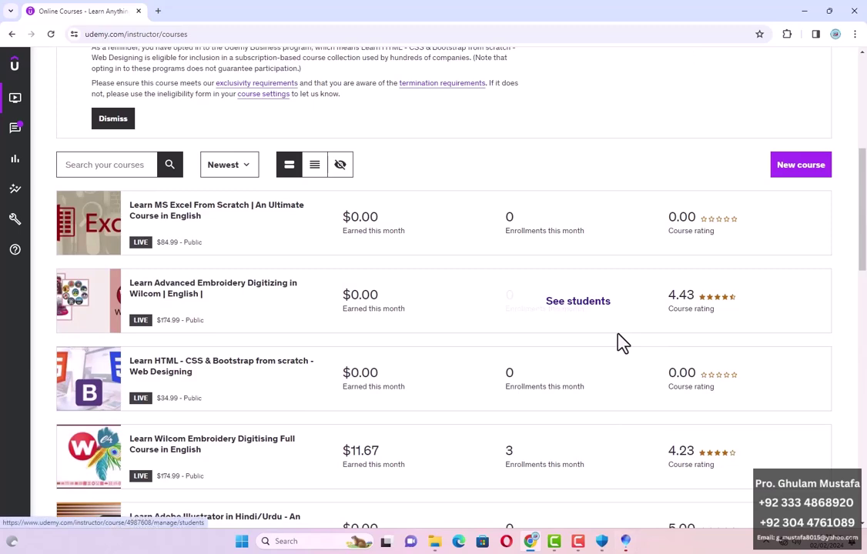
scroll(622, 344, "up", 4)
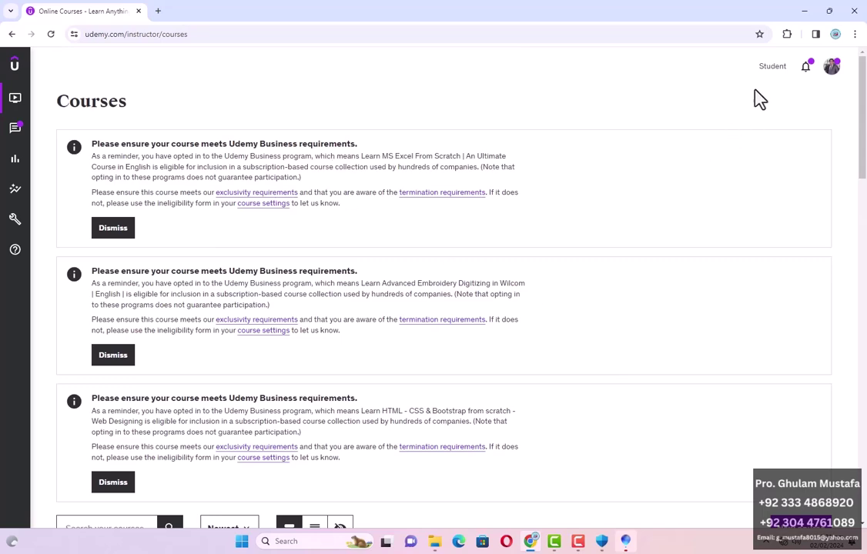
- Accept the CorelDRAW licence, choose Typical Installation, then open New Volume (D:) in File Explorer
left_click(806, 17)
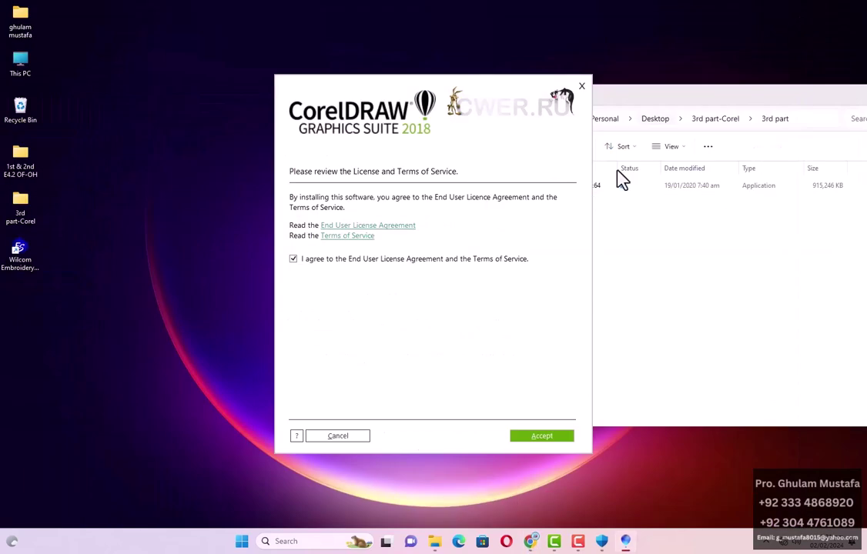
left_click(542, 436)
left_click(542, 437)
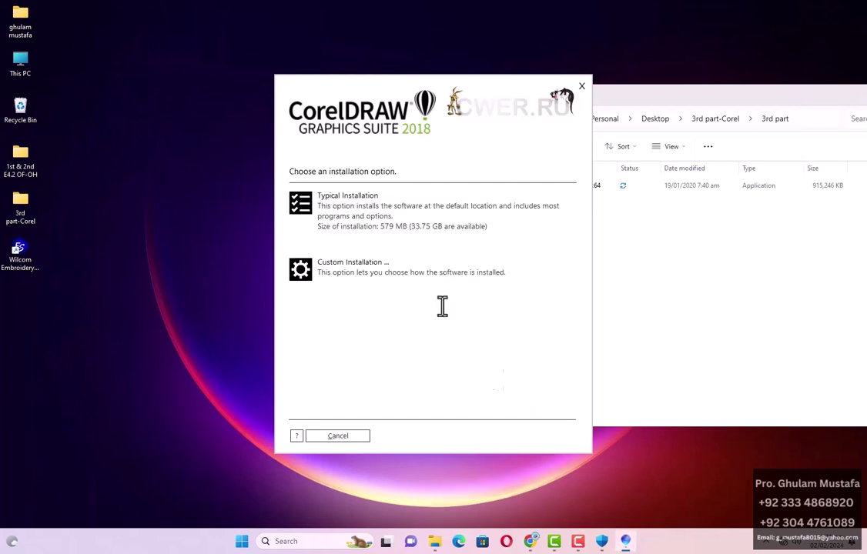
left_click(367, 219)
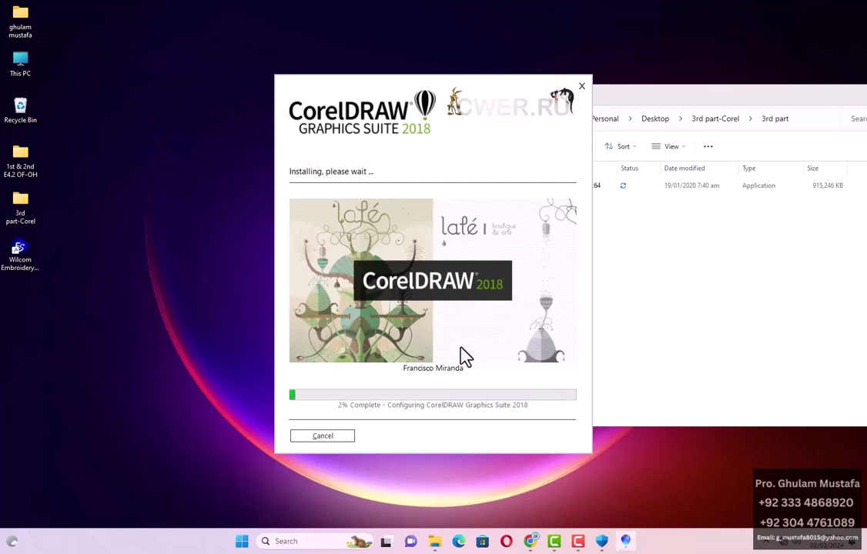
left_click(608, 392)
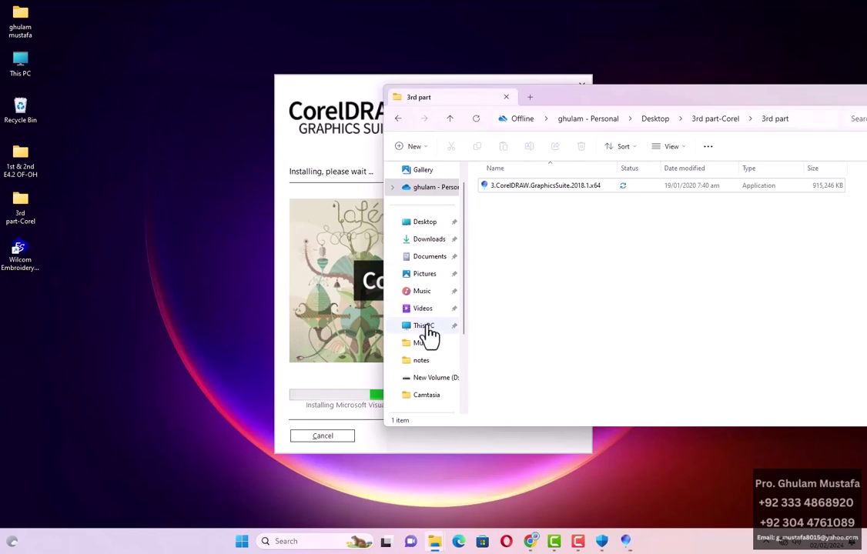
left_click(434, 377)
- Extract the 4th Part for Crack archive from D:\Wilcom E4.2 with WinRAR into a new Desktop folder
left_click(526, 270)
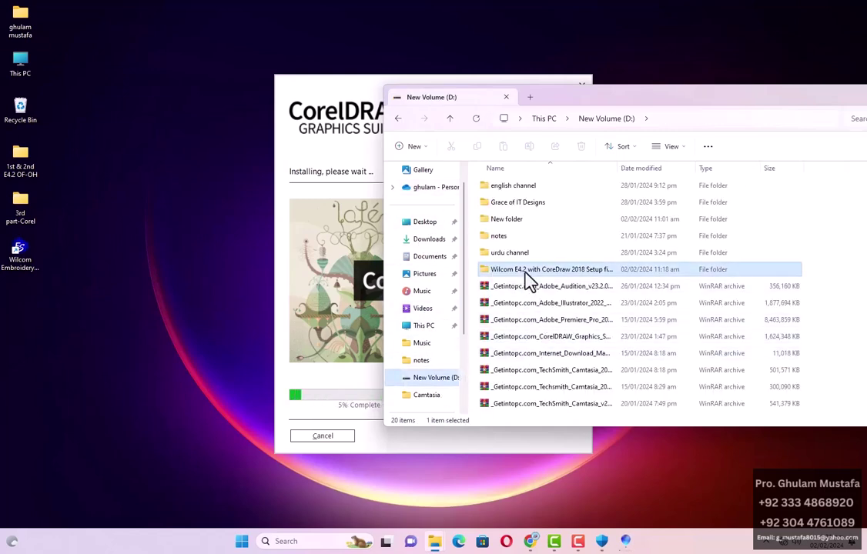
double_click(526, 271)
left_click(522, 223)
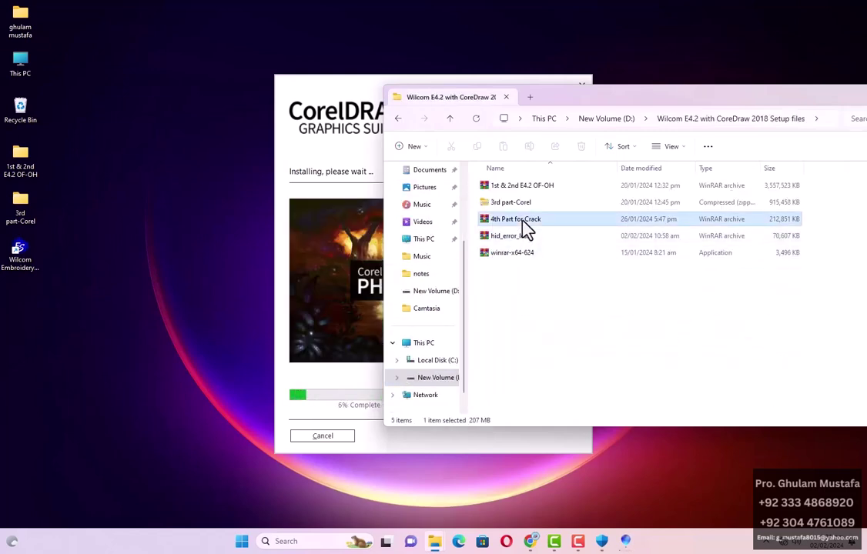
right_click(526, 231)
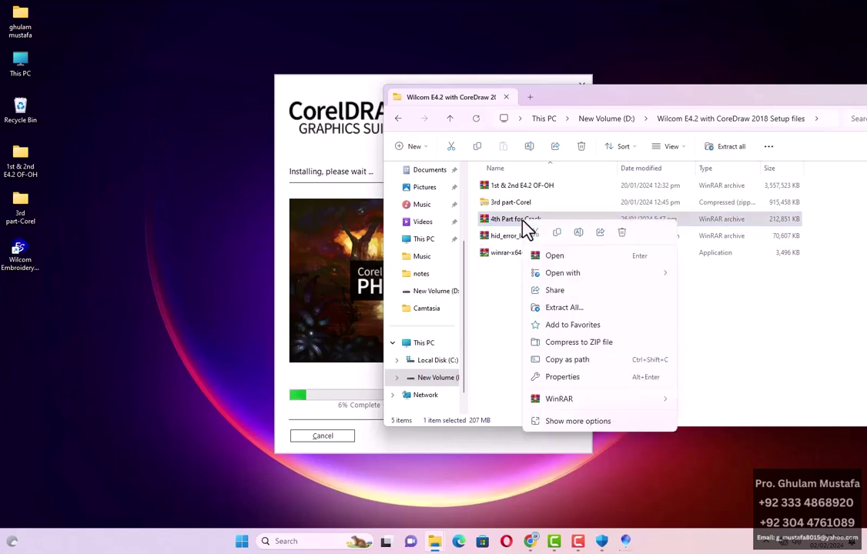
mouse_move(591, 400)
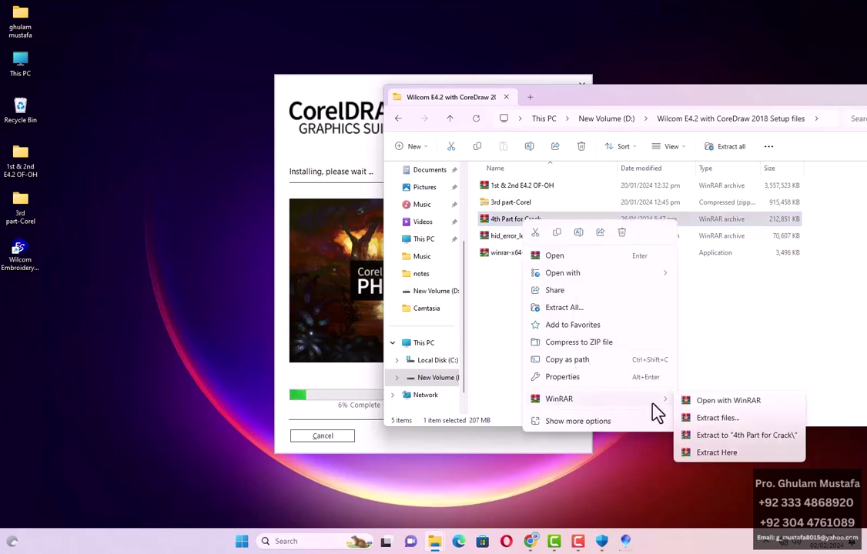
left_click(709, 418)
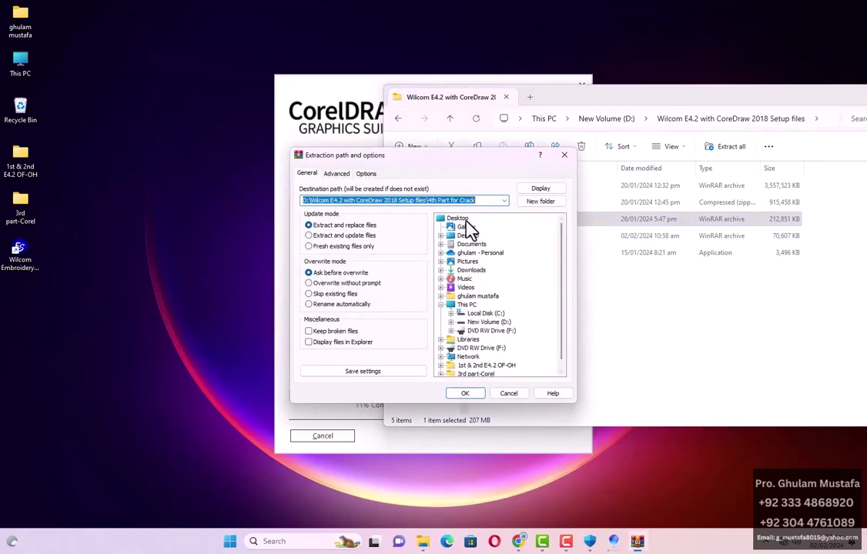
left_click(459, 218)
left_click(541, 201)
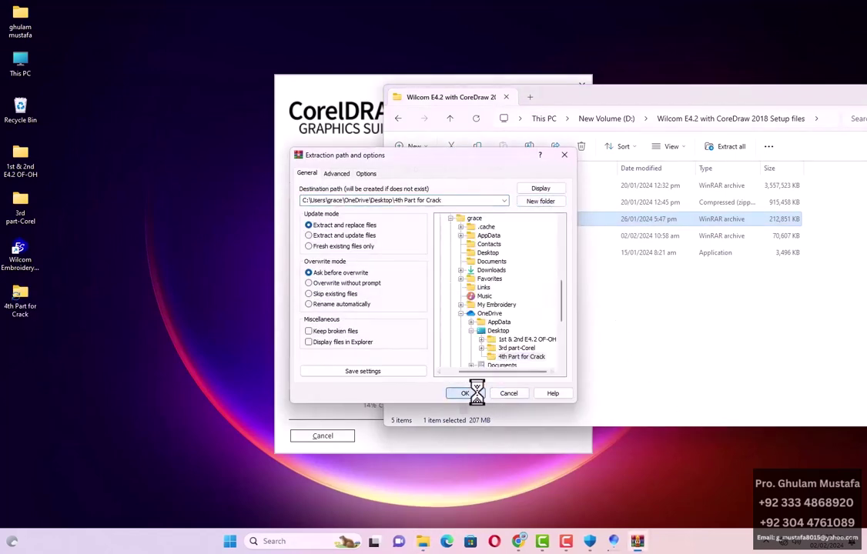
left_click(462, 394)
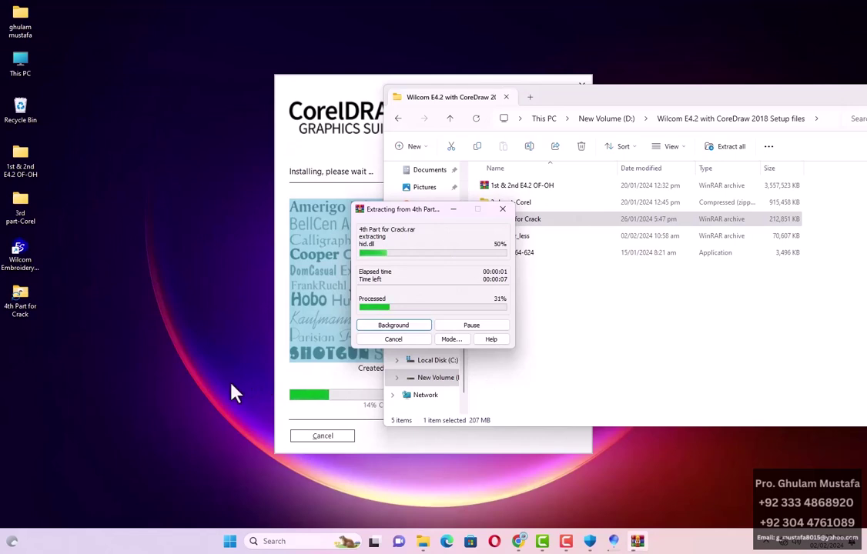
left_click_drag(835, 105, 745, 92)
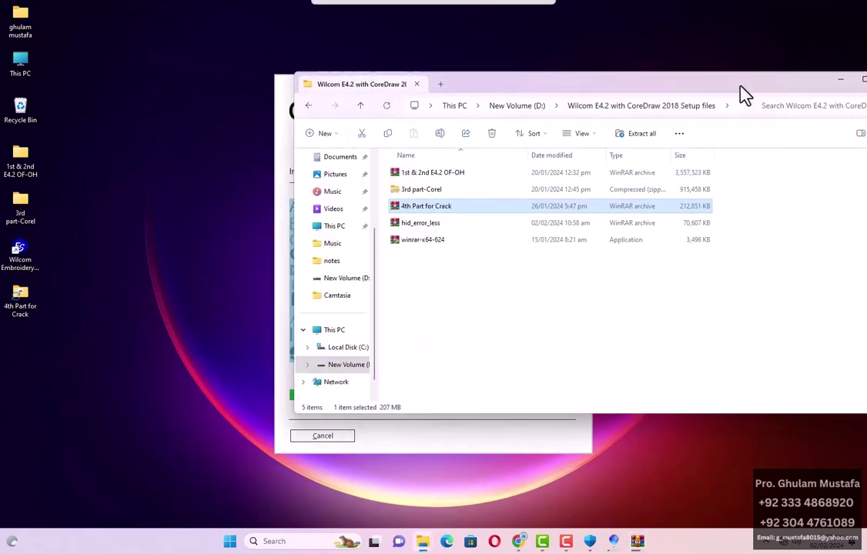
- Open 4th Part for Crack\Cracks_to_BIN on the Desktop and select ESRES.DLL and hid.dll
left_click(840, 81)
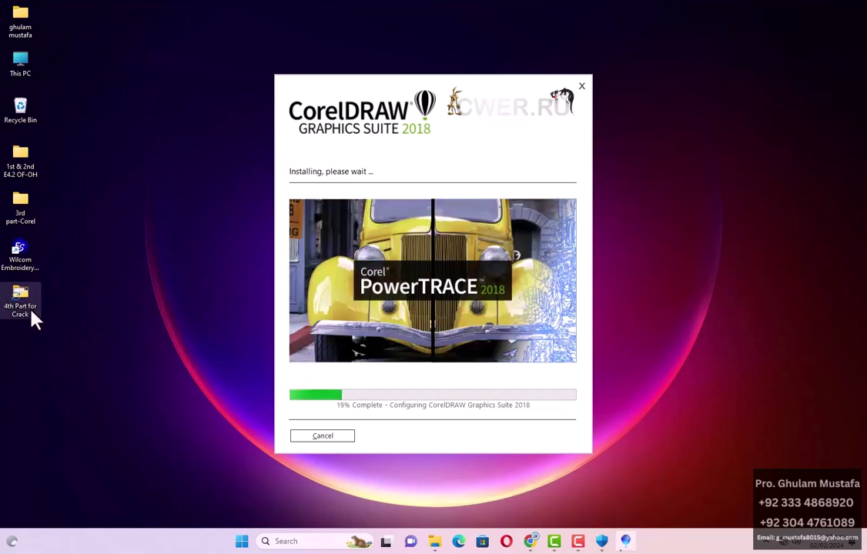
double_click(31, 312)
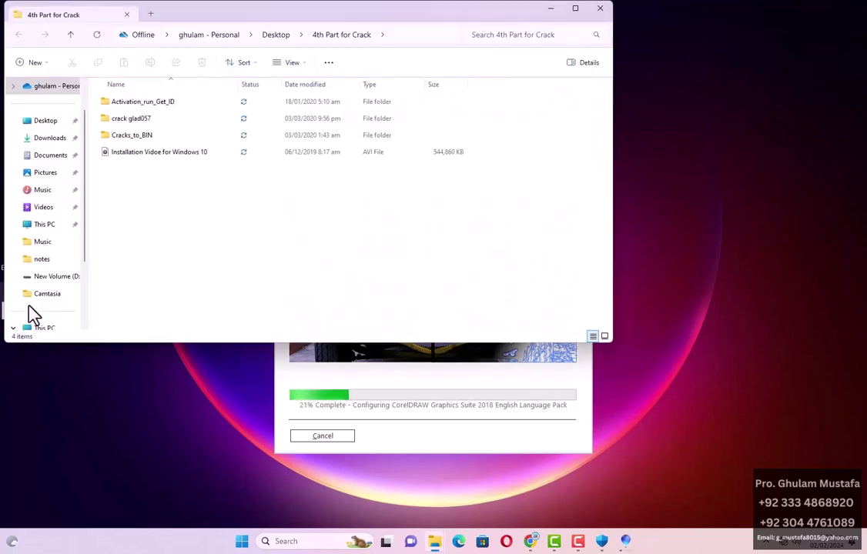
left_click(135, 137)
double_click(136, 137)
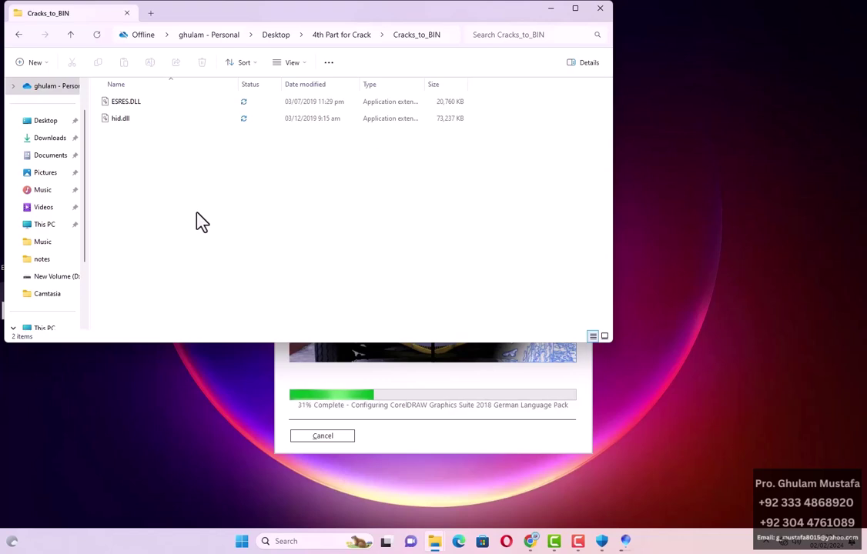
key("ctrl+a")
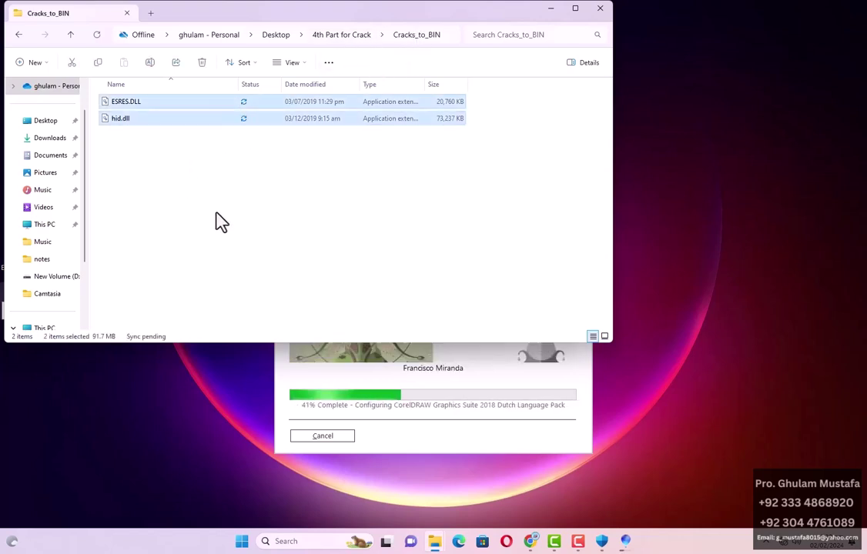
- Paste ESRES.DLL and hid.dll into the EmbroideryStudio_e4.2 BIN folder, replacing the originals
left_click(550, 10)
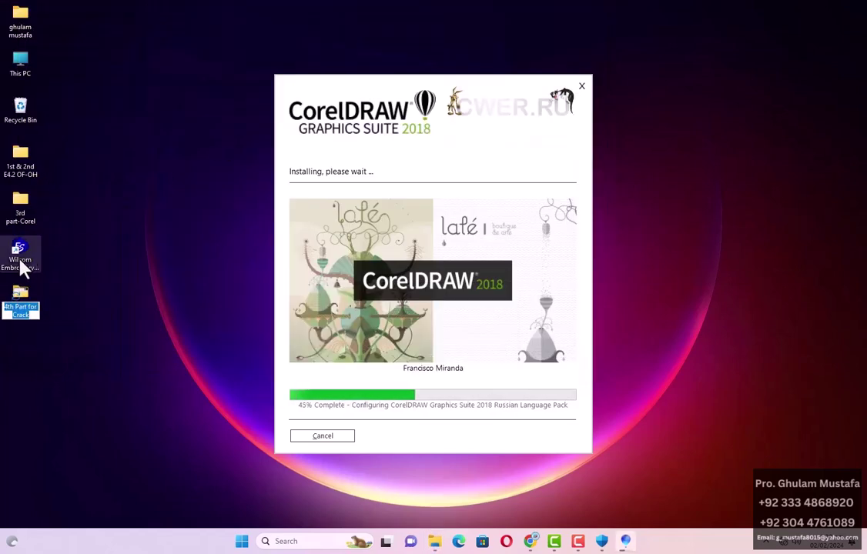
left_click(23, 265)
right_click(23, 266)
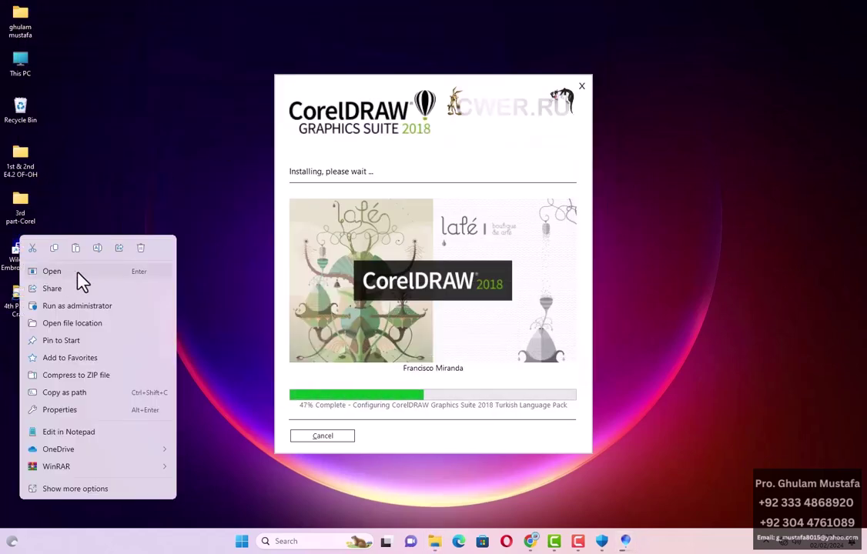
left_click(74, 322)
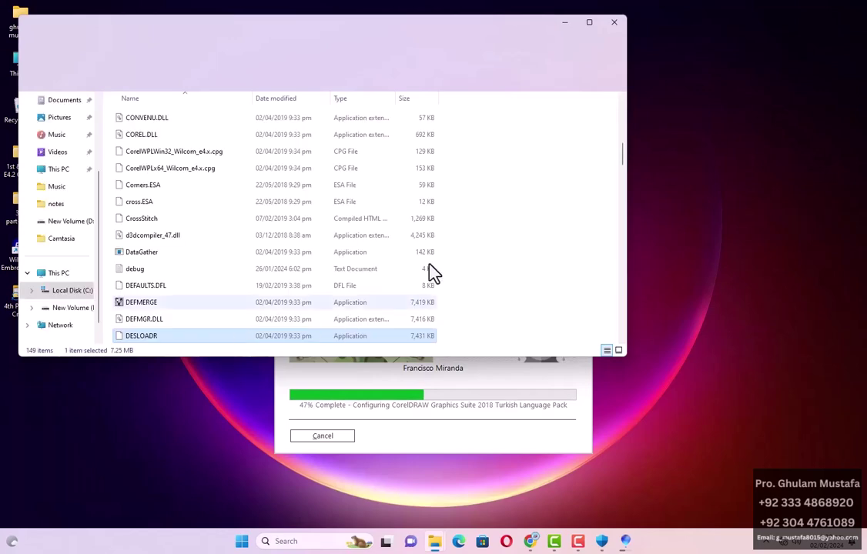
left_click(593, 26)
right_click(652, 227)
left_click(663, 232)
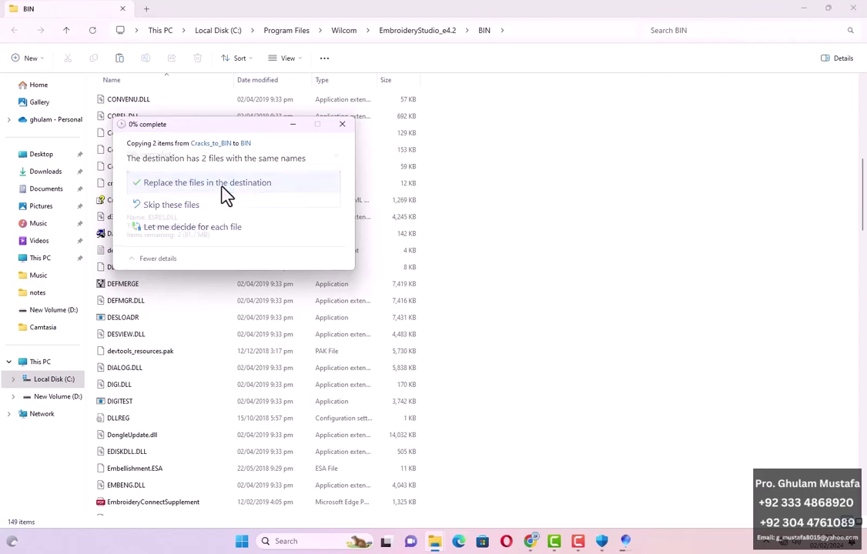
left_click(222, 190)
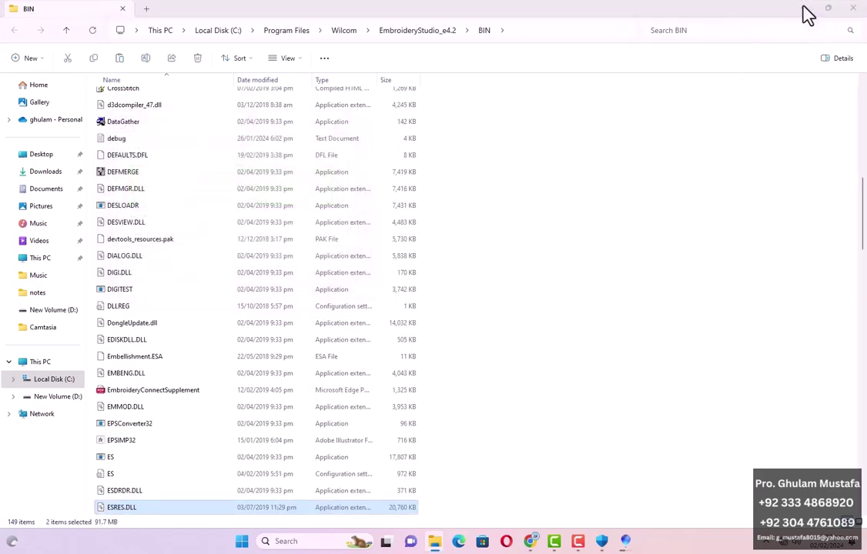
- Minimize the BIN window and open the 4th Part for Crack folder from the desktop
left_click(803, 10)
left_click(25, 312)
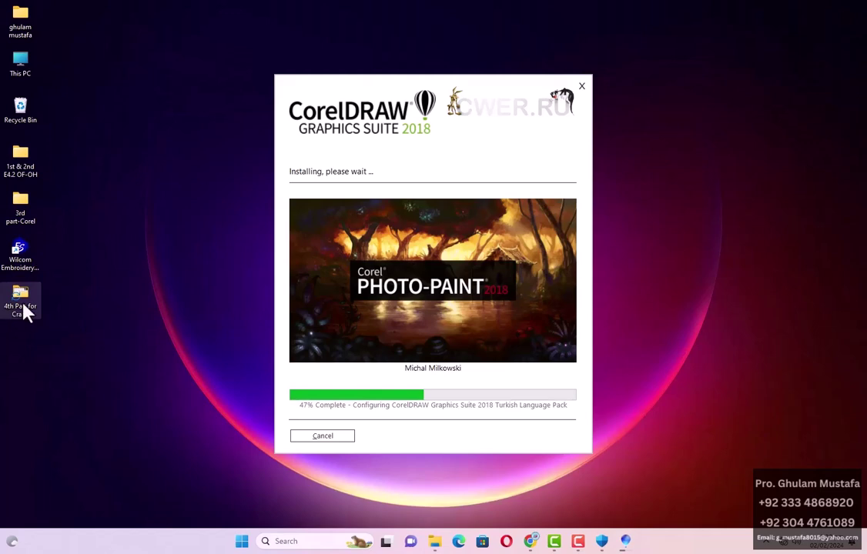
double_click(26, 312)
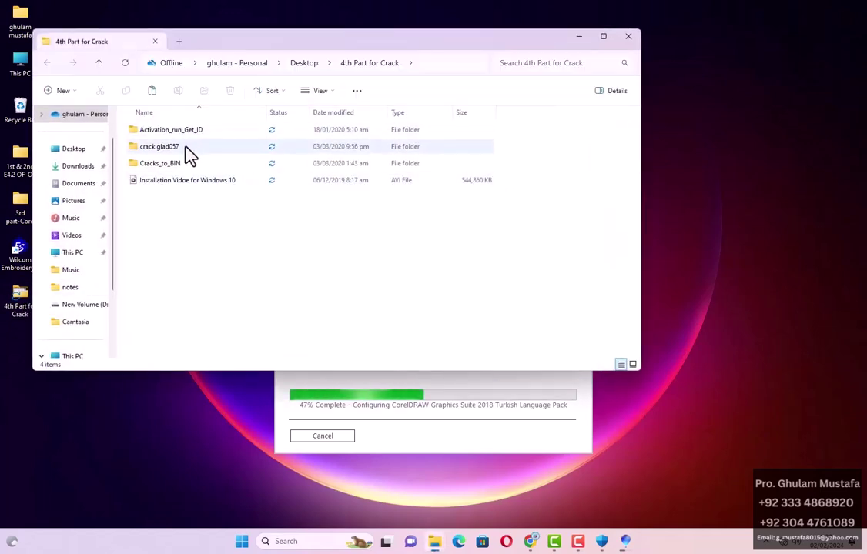
- Run Get_ID from Activation_run_Get_ID, copy the Hardware ID, then go back to 4th Part for Crack
double_click(193, 132)
left_click(172, 137)
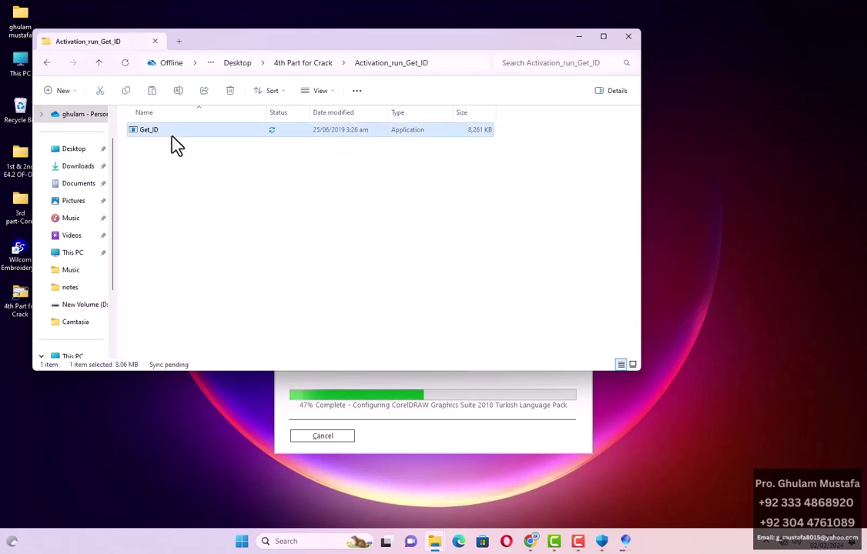
double_click(173, 135)
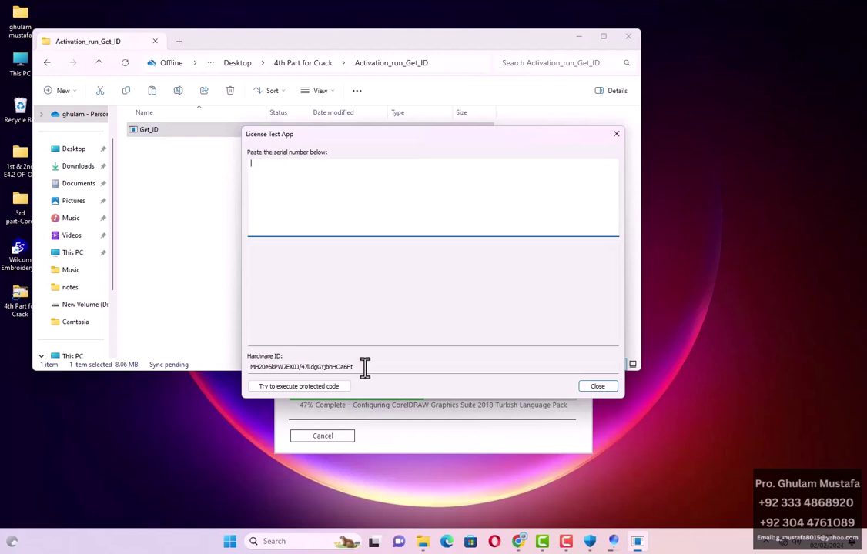
left_click_drag(364, 368, 298, 360)
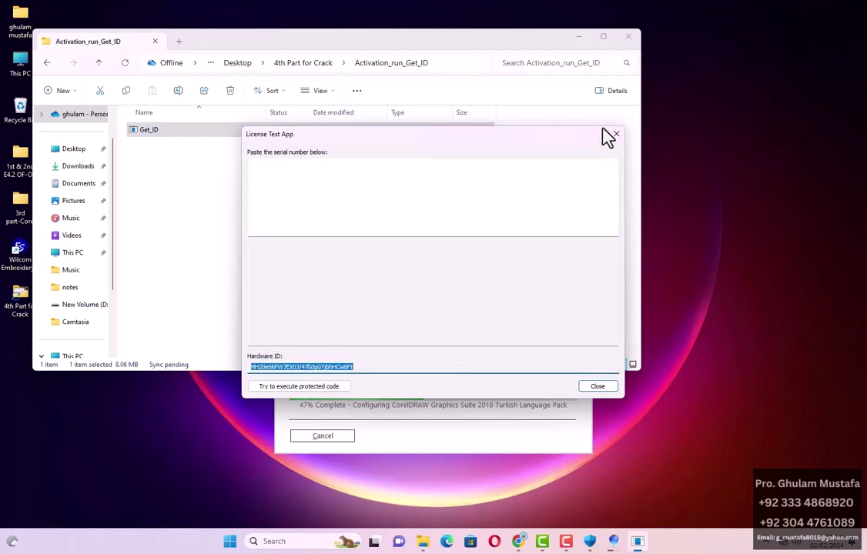
left_click(178, 225)
left_click(47, 63)
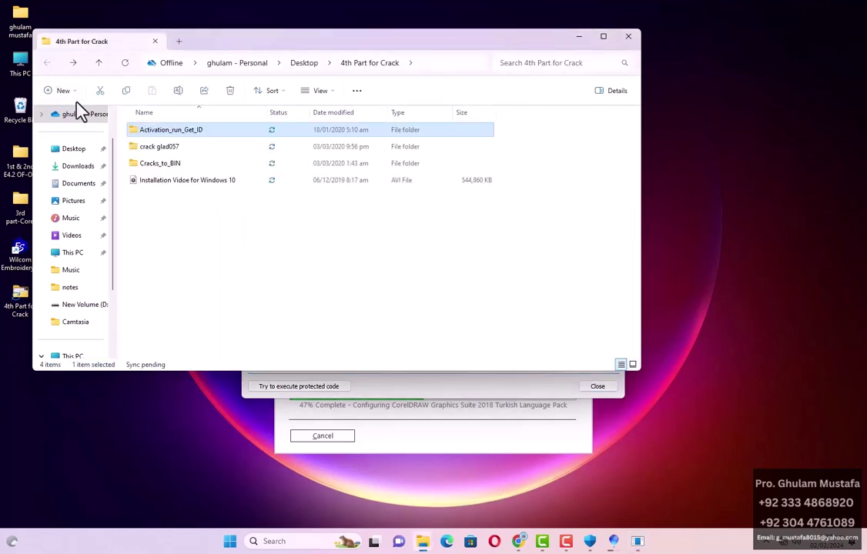
- Run WilcomKeyGen from crack glad057 with option 2, a user name and the pasted hardware ID
double_click(175, 151)
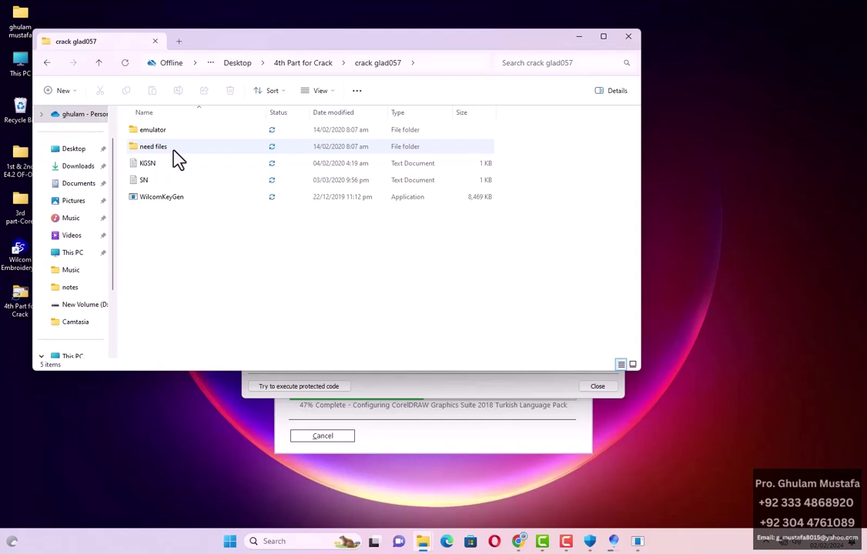
left_click(170, 208)
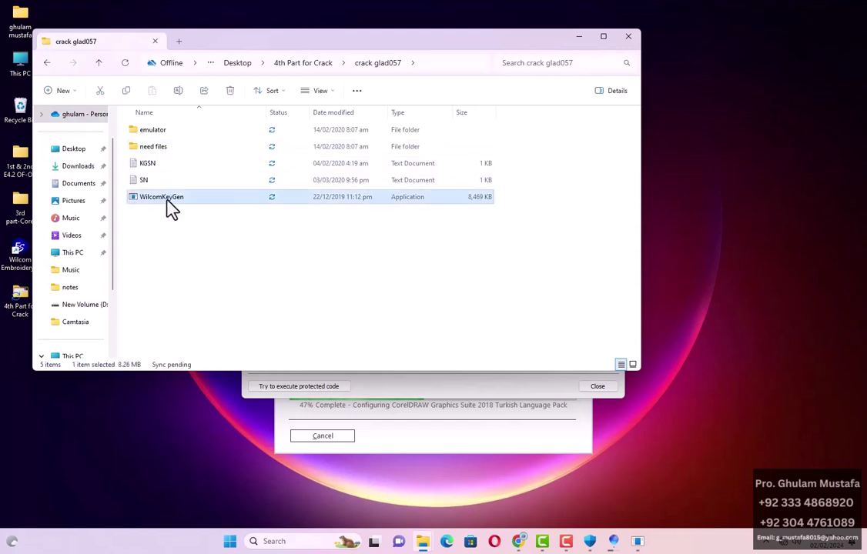
double_click(168, 202)
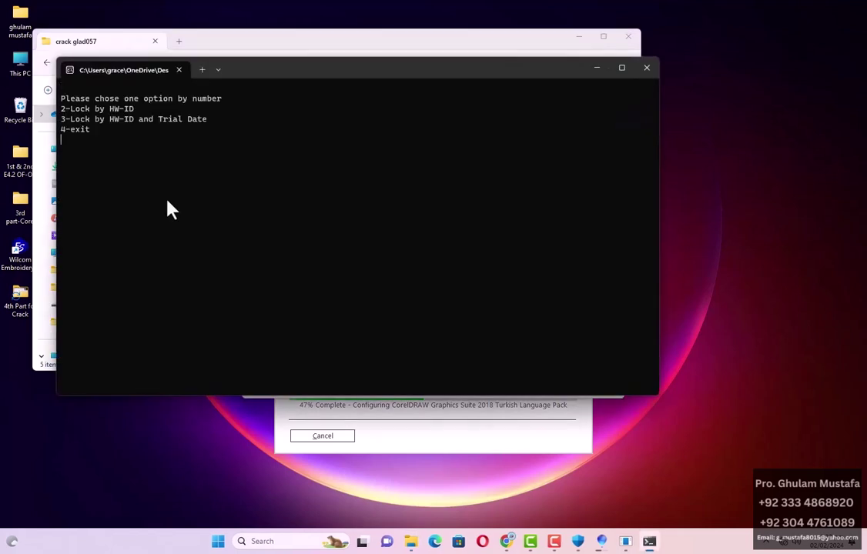
type("2")
key("Return")
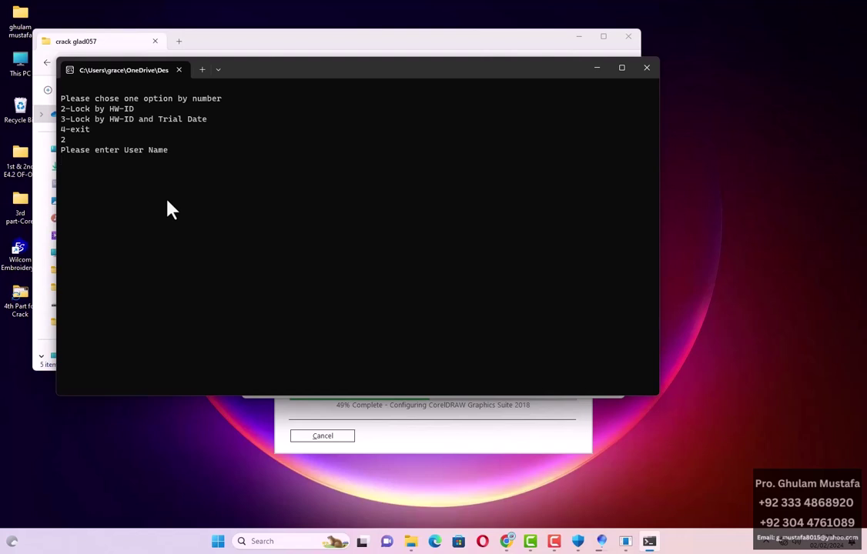
type("ghulam mustafa")
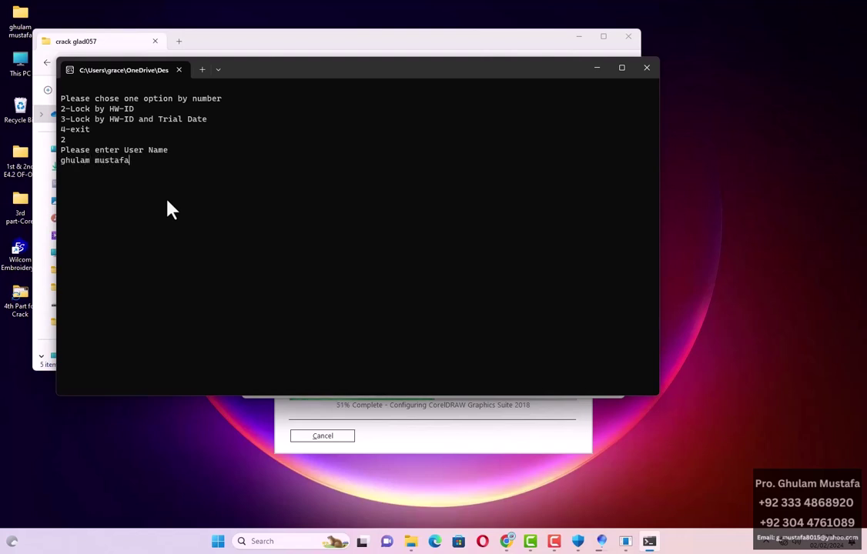
key("Return")
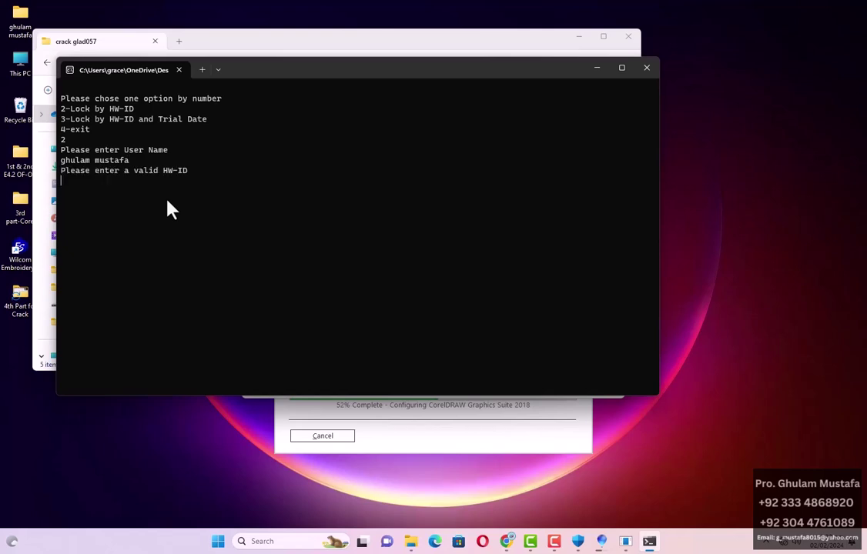
key("ctrl+v")
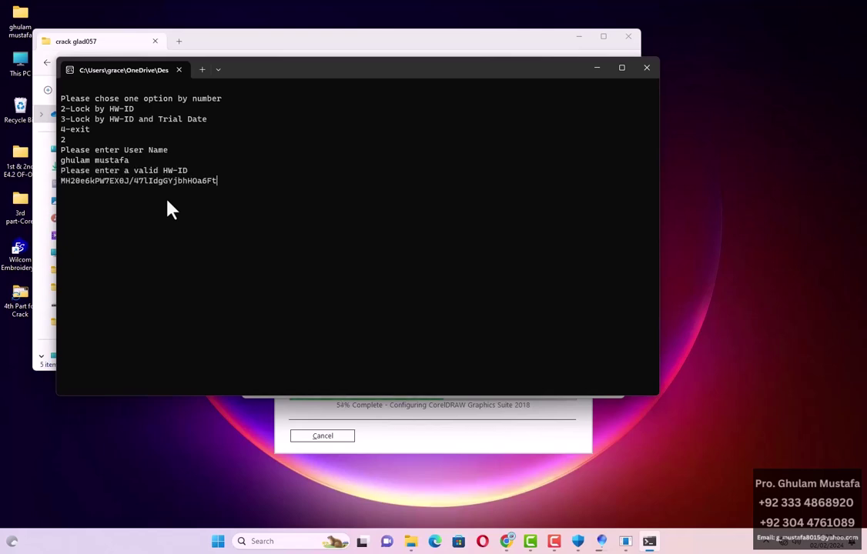
key("Return")
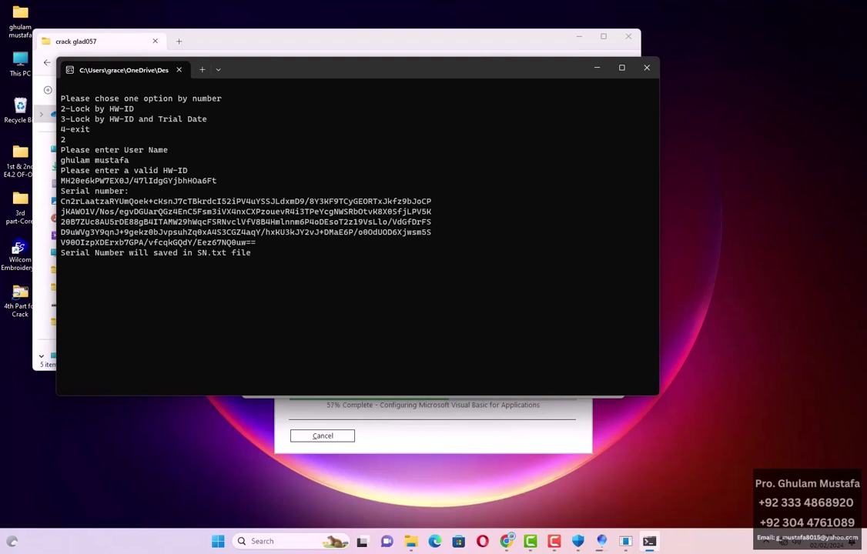
left_click(597, 68)
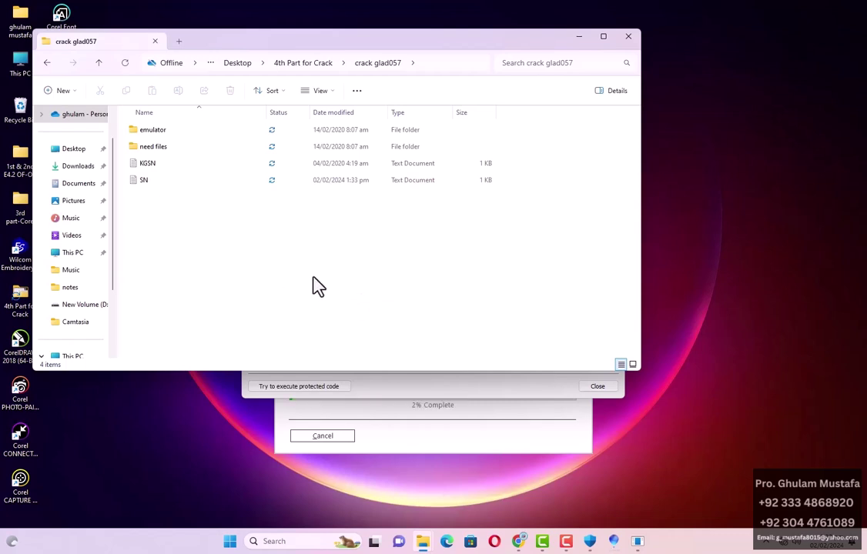
- Copy the SN serial file from the crack glad057 folder
right_click(169, 188)
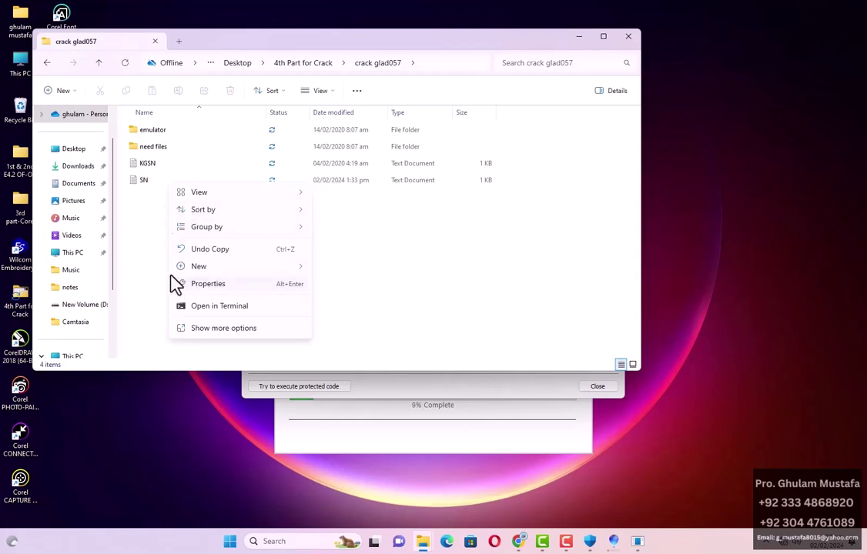
left_click(145, 185)
right_click(145, 185)
left_click(145, 187)
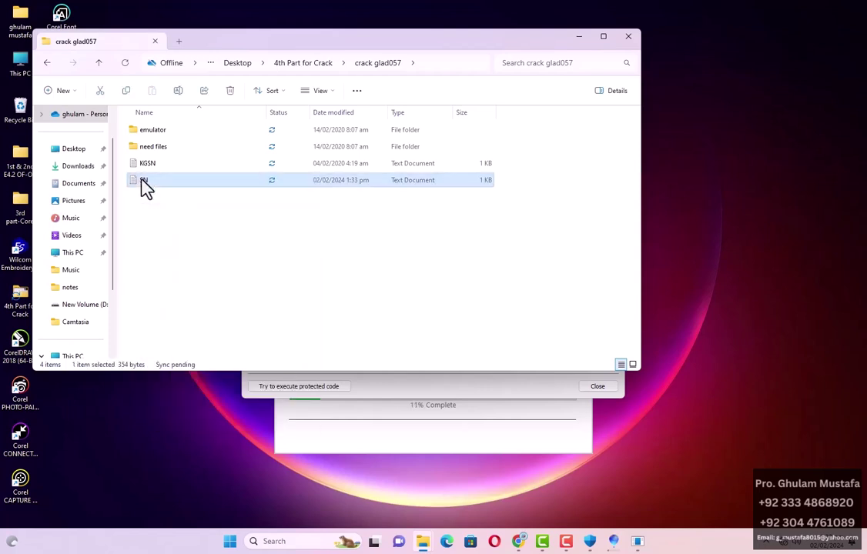
right_click(145, 188)
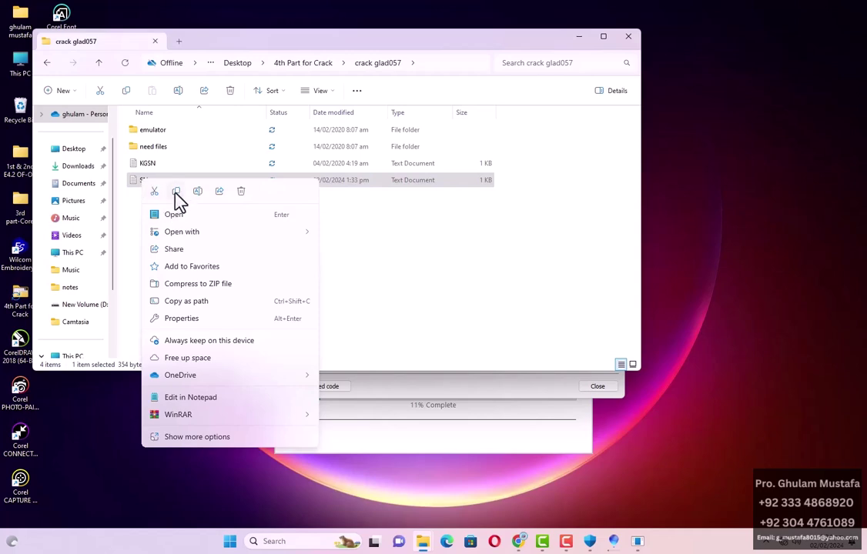
left_click(176, 192)
- Paste SN into the BIN folder, replacing the existing file, and bring the CorelDRAW installer forward
mouse_move(426, 544)
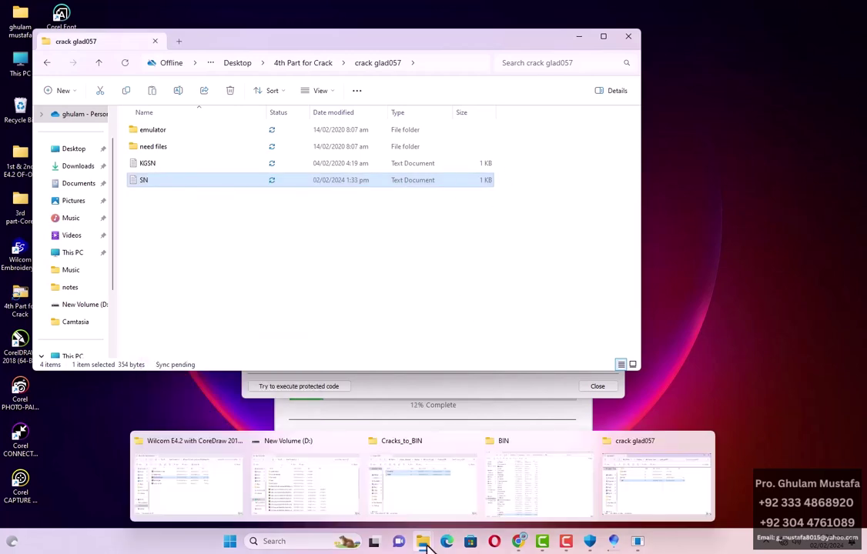
left_click(521, 495)
right_click(646, 338)
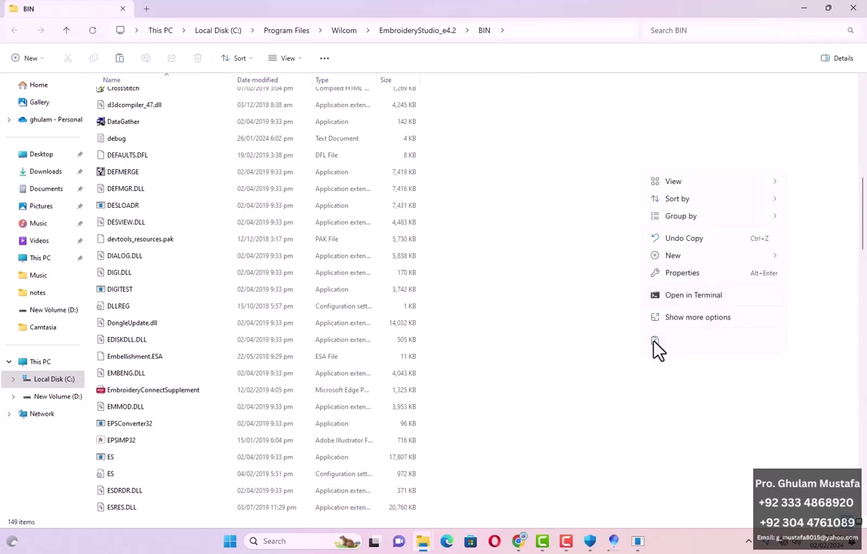
left_click(654, 341)
left_click(443, 196)
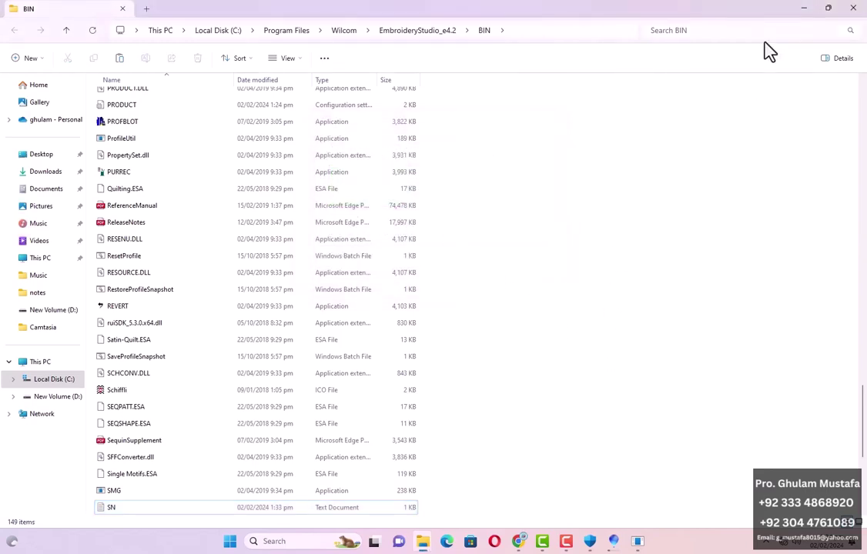
left_click(804, 9)
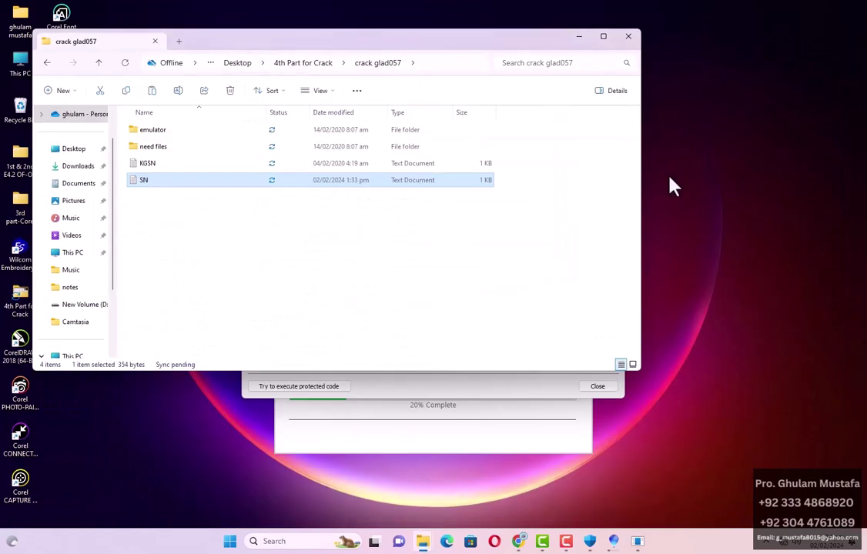
left_click(539, 394)
left_click(518, 431)
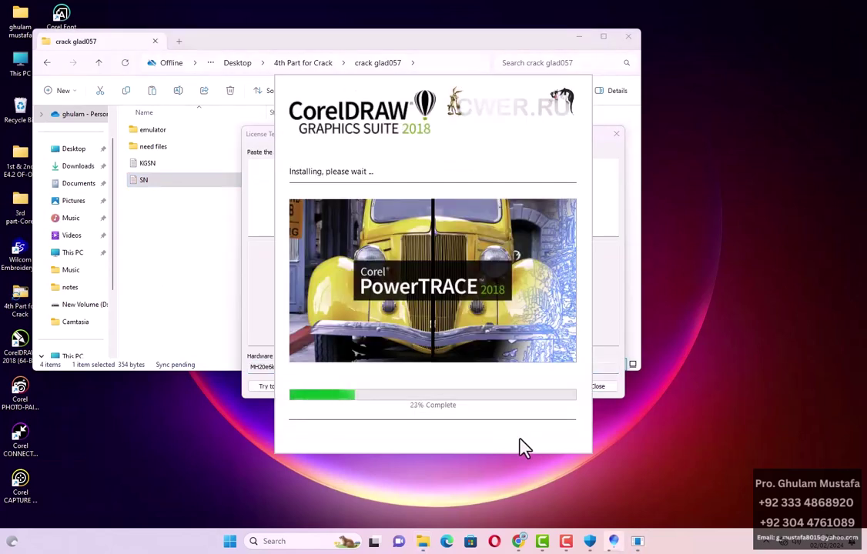
- Close the License Test App and the crack glad057 folder window
left_click(265, 251)
left_click(616, 136)
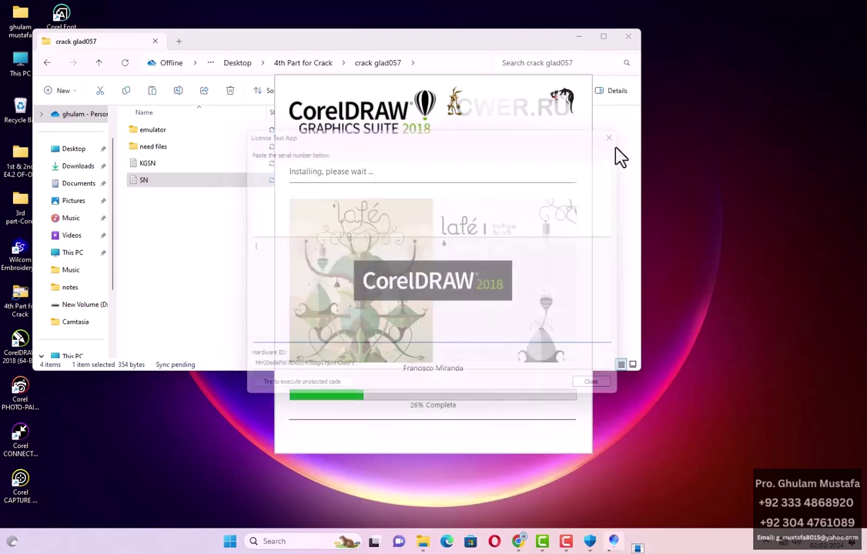
left_click(629, 37)
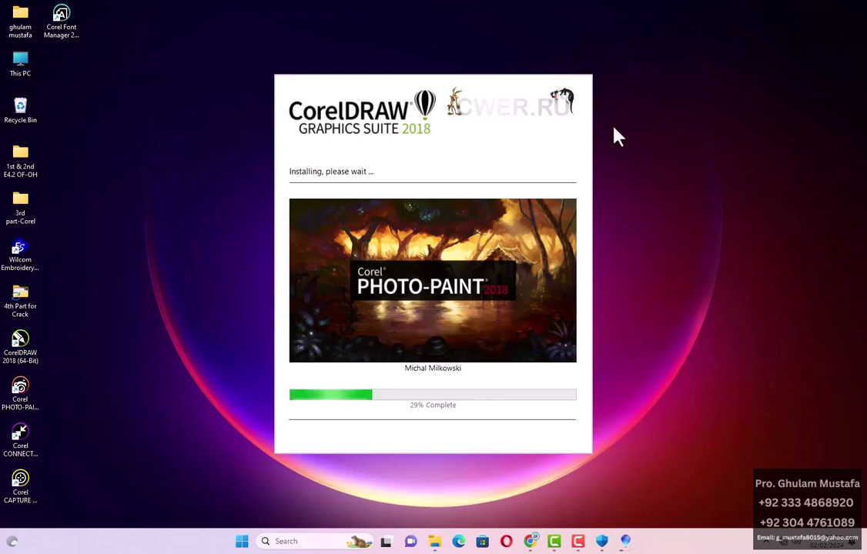
- Open This PC and browse New Volume (D:)
double_click(24, 60)
double_click(354, 166)
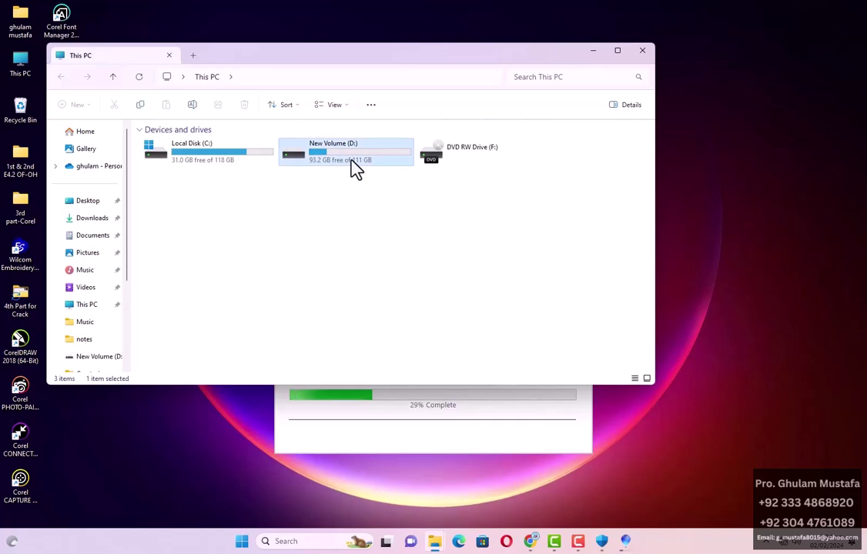
scroll(374, 310, "down", 3)
- Open wilcom ad.jpg in Photos, check the CorelDRAW installer's progress, then return to the image
double_click(235, 368)
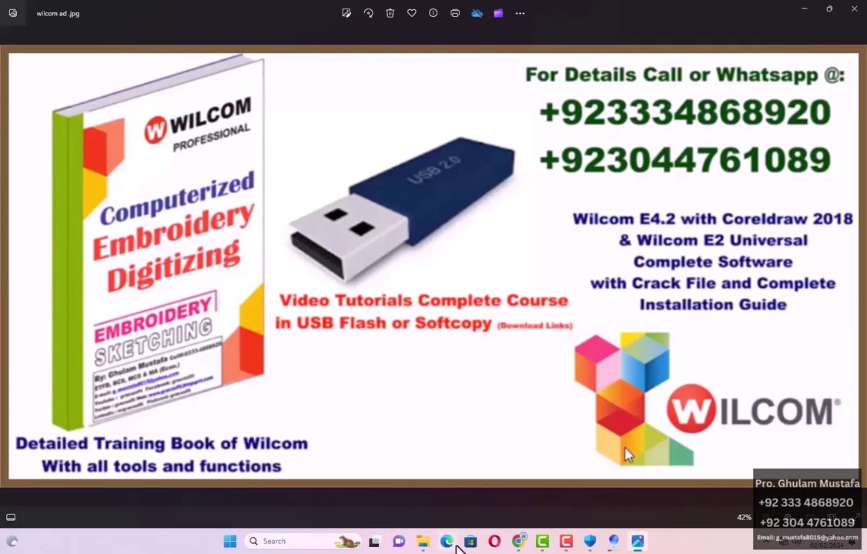
left_click(613, 542)
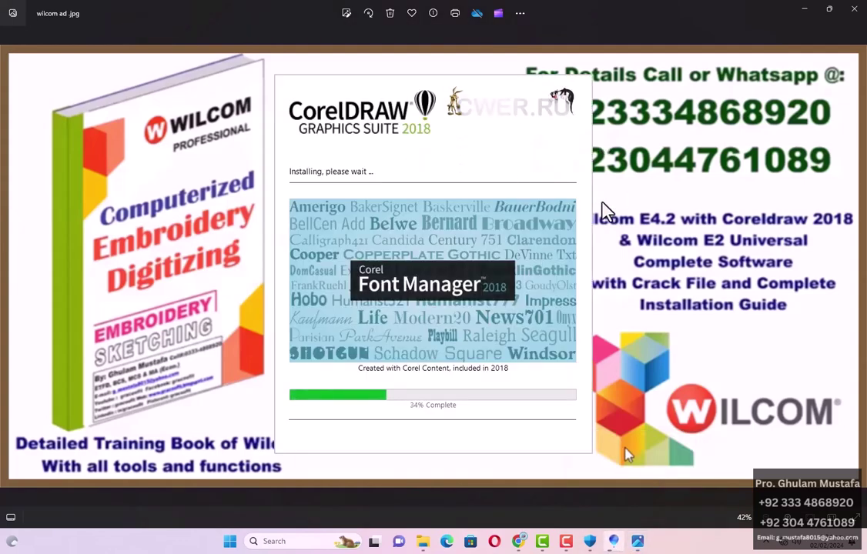
left_click(617, 200)
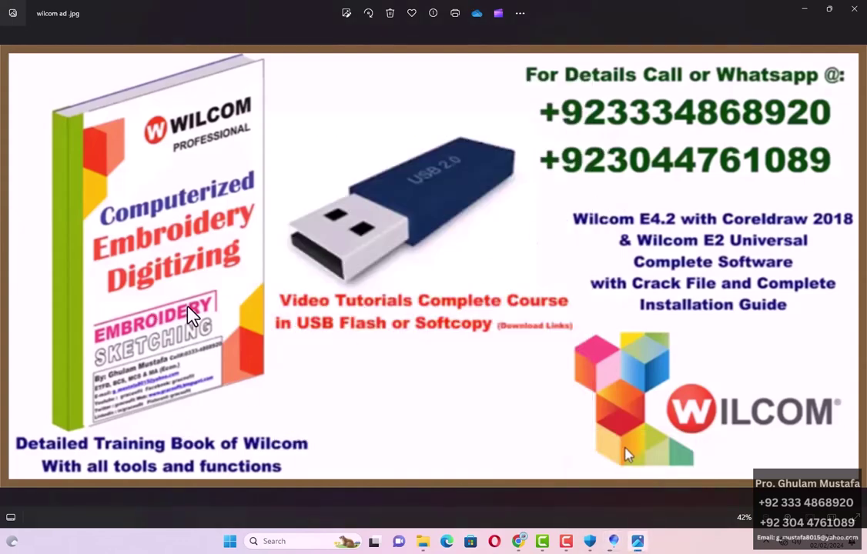